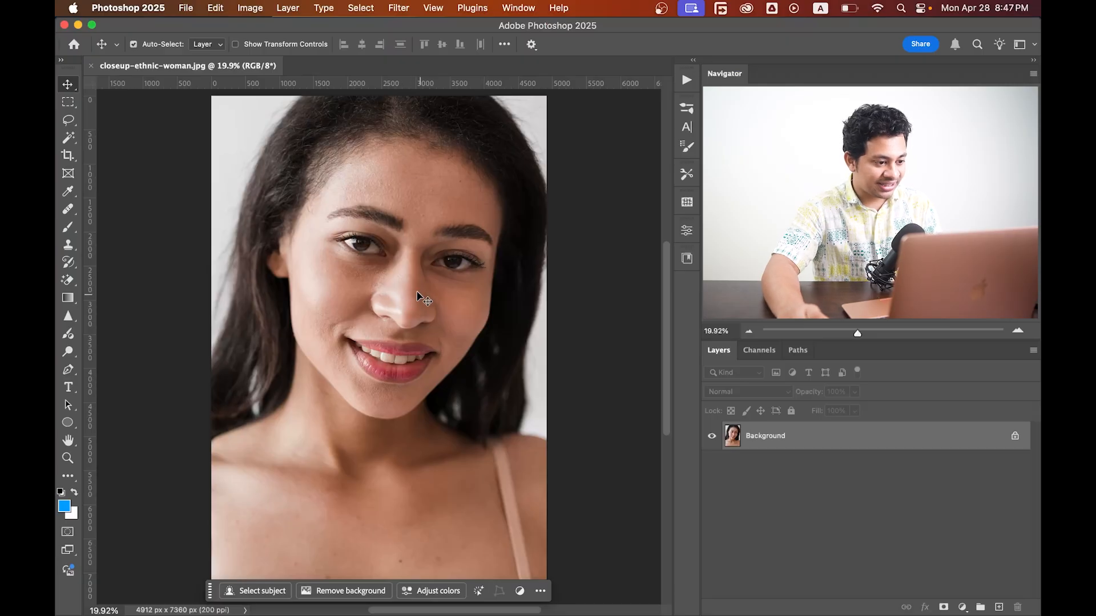
scroll(423, 213, up, 2)
scroll(423, 213, up, 3)
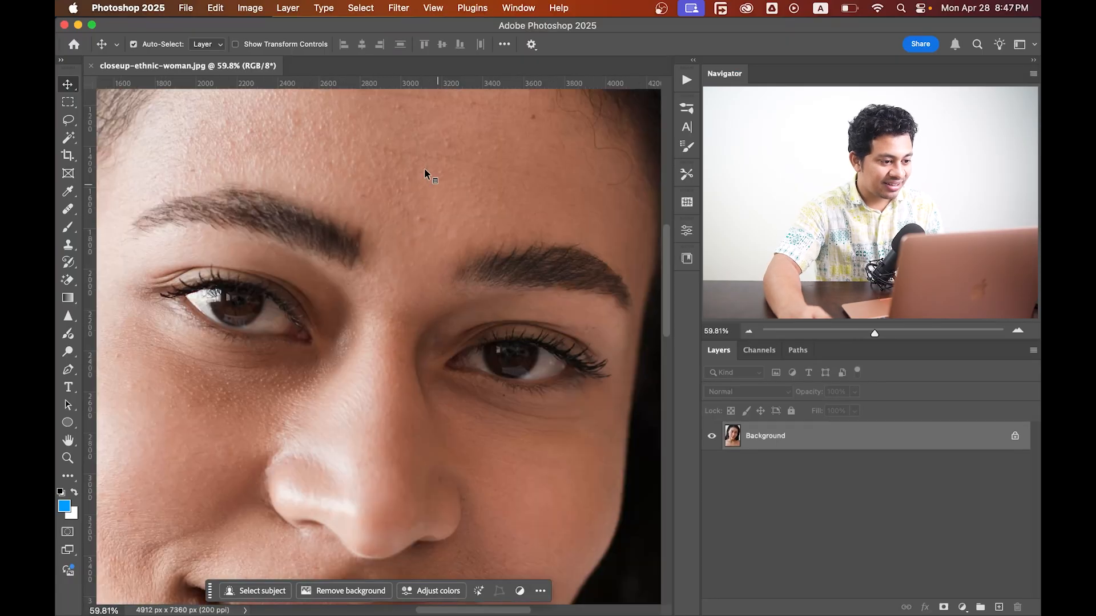
scroll(328, 238, up, 2)
scroll(350, 262, down, 2)
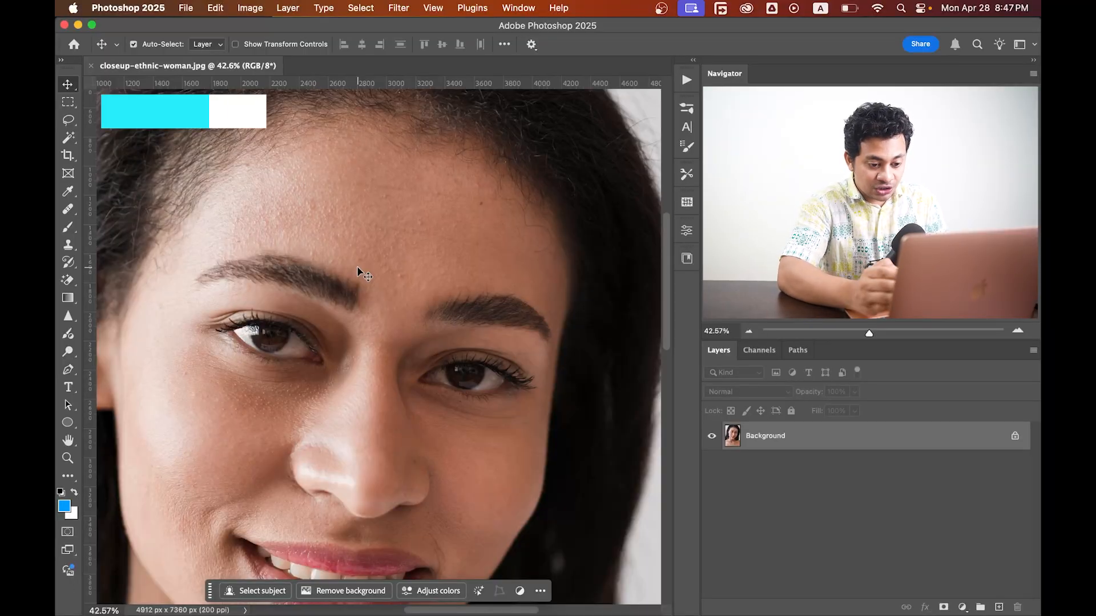
Duplicate the photo layer twice and fit the image to the screen.
key(super+j)
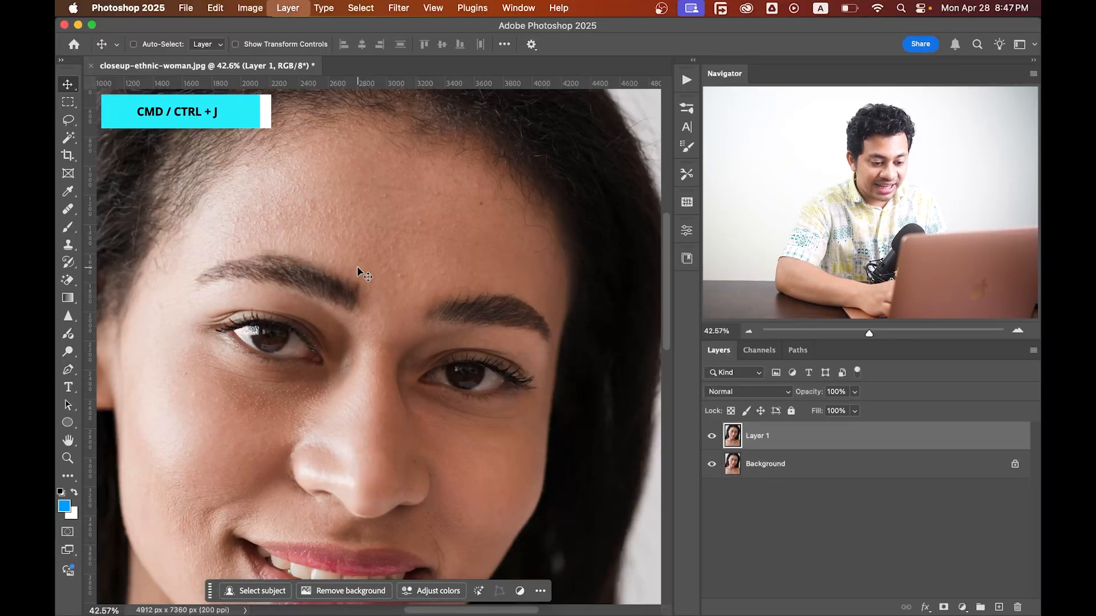
key(super+j)
key(super+0)
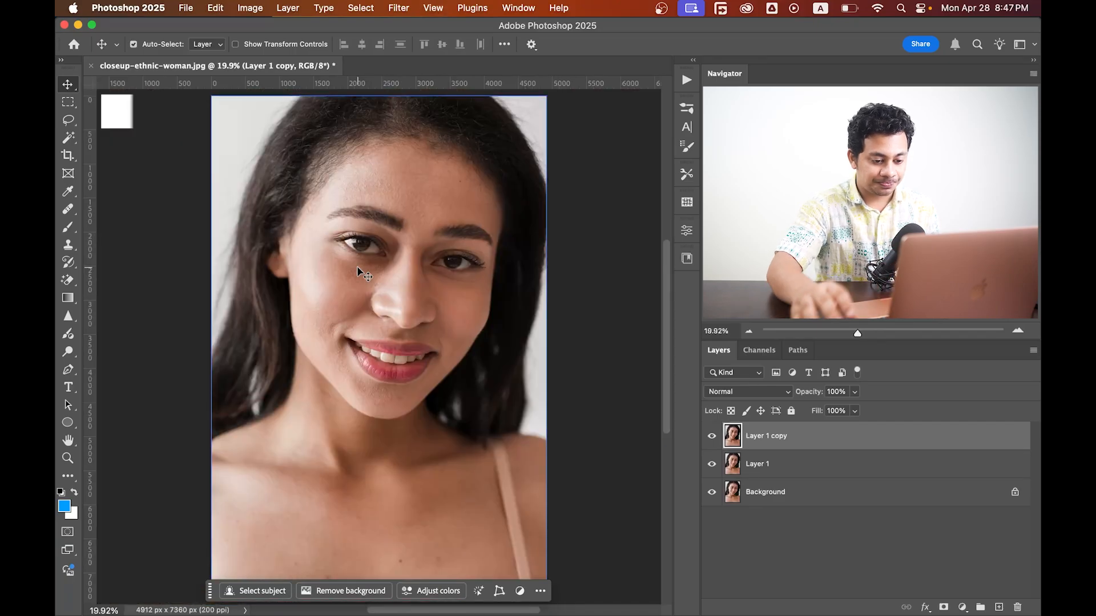
Convert both duplicated layers, Layer 1 copy and Layer 1, to smart objects.
right_click(833, 429)
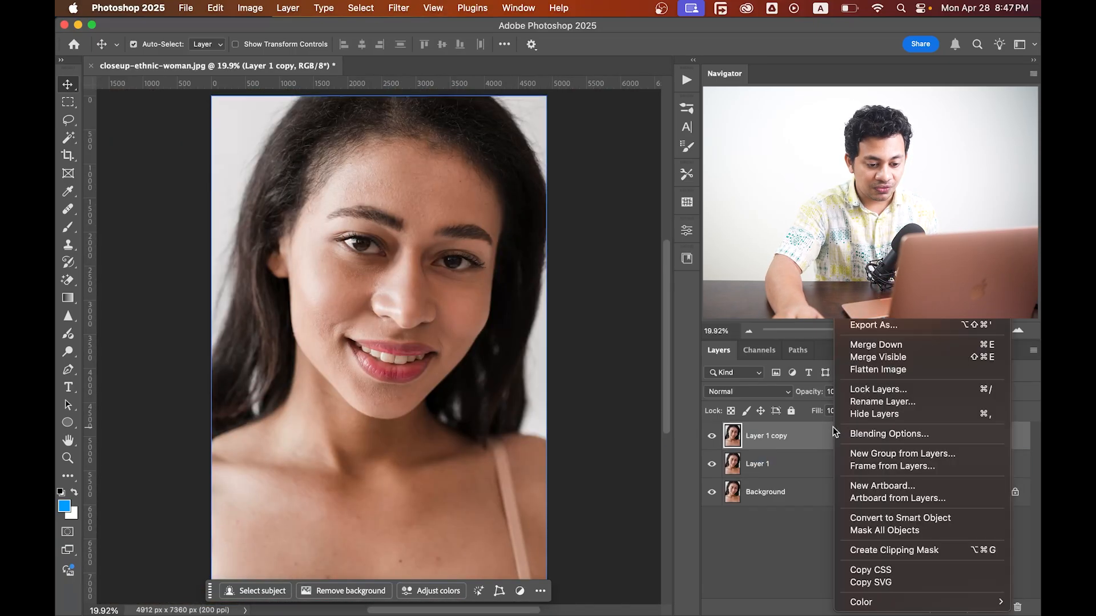
click(899, 519)
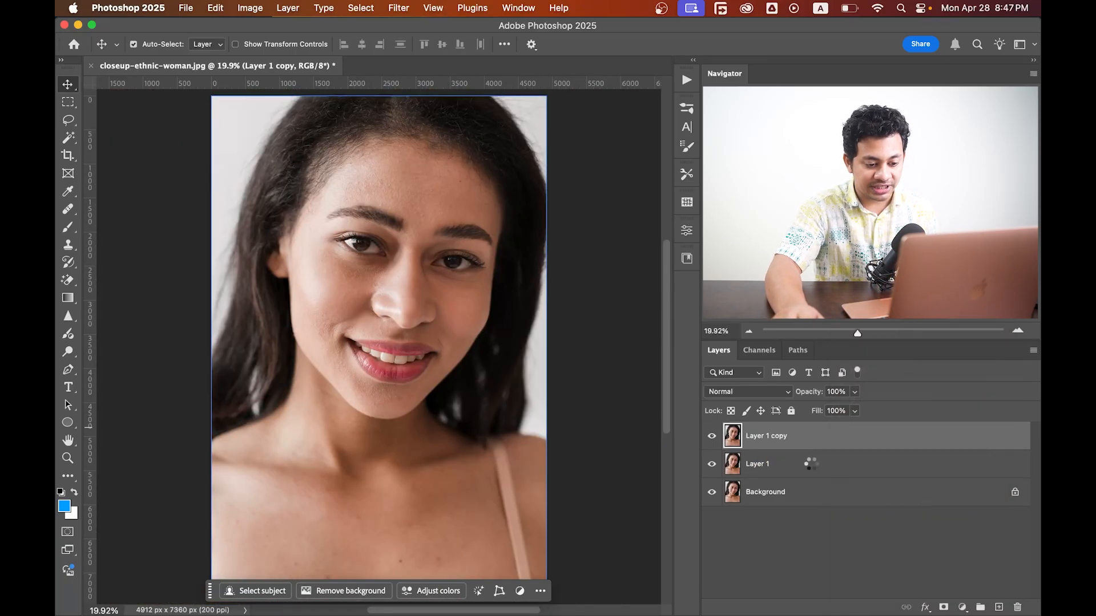
click(811, 463)
right_click(810, 463)
click(877, 515)
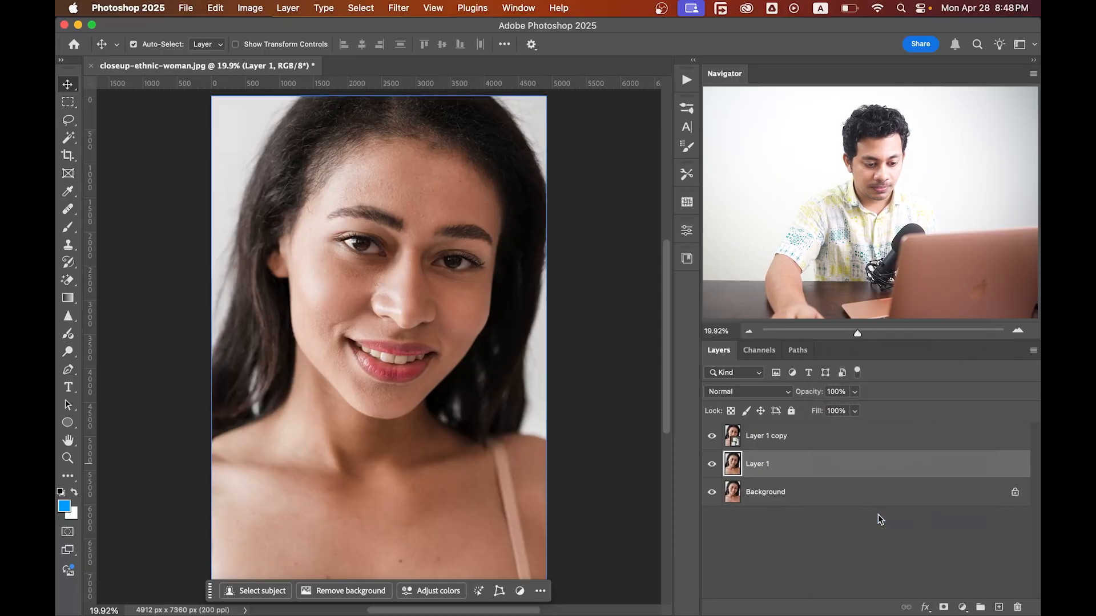
Hide the top copy and apply a Median filter with a 90 pixel radius to Layer 1.
click(712, 437)
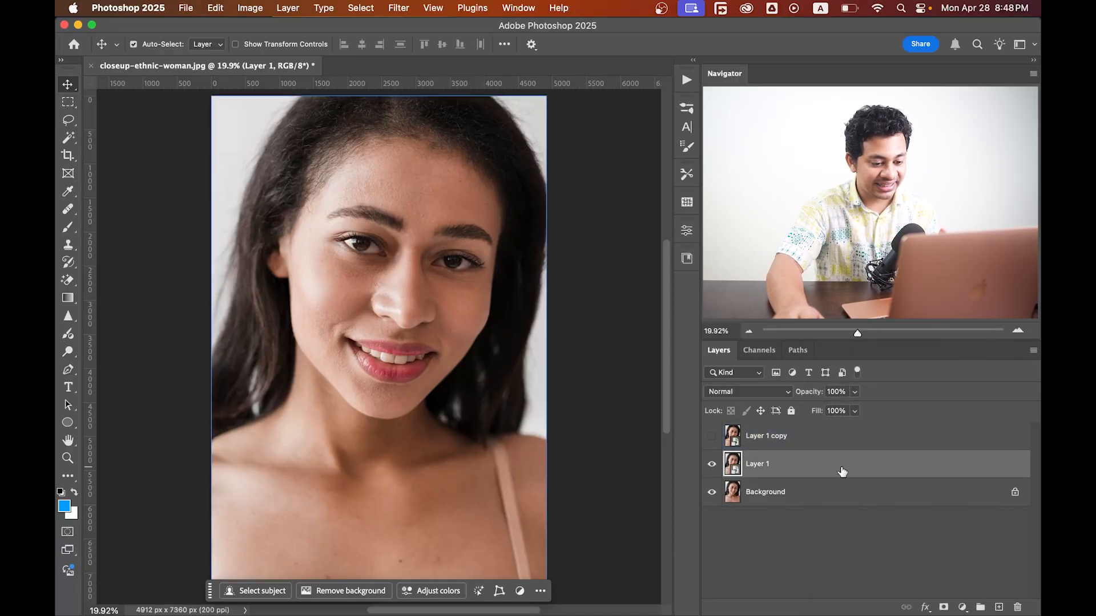
click(400, 8)
mouse_move(436, 253)
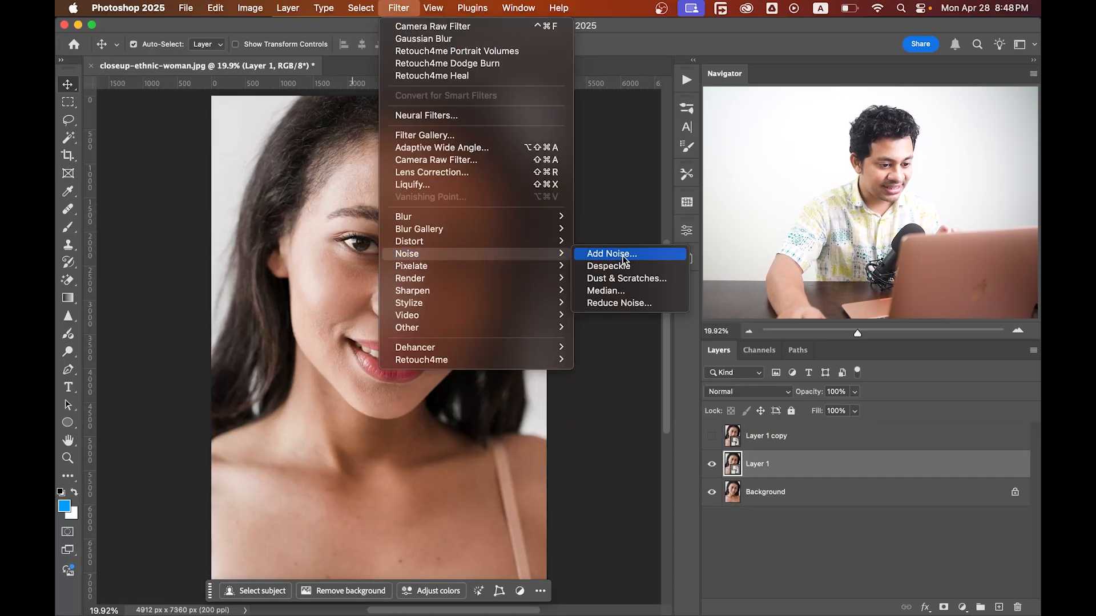
click(615, 290)
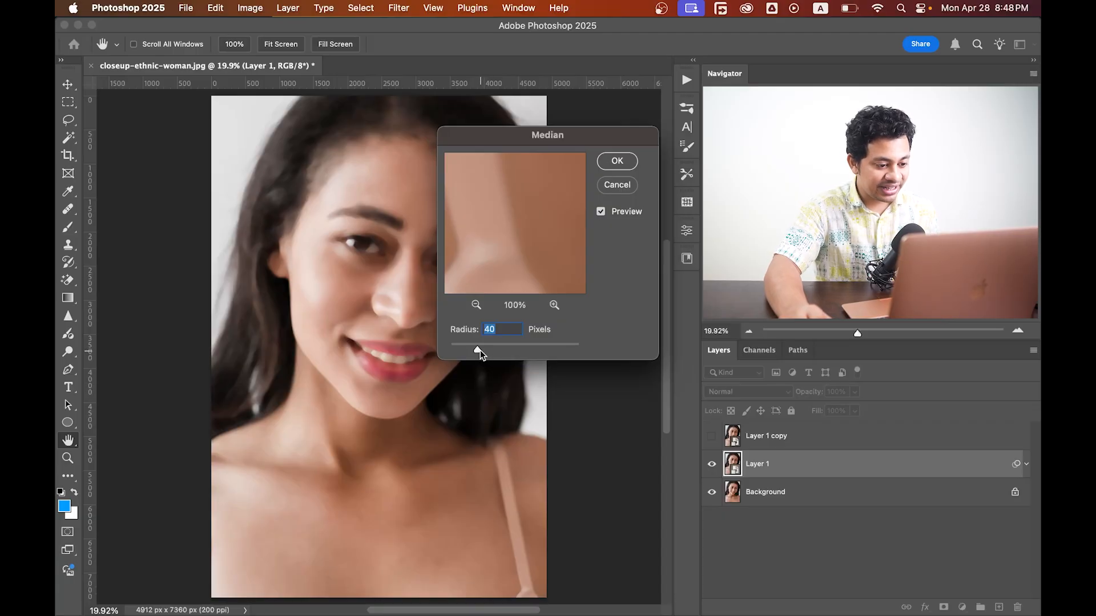
drag(484, 350, 496, 347)
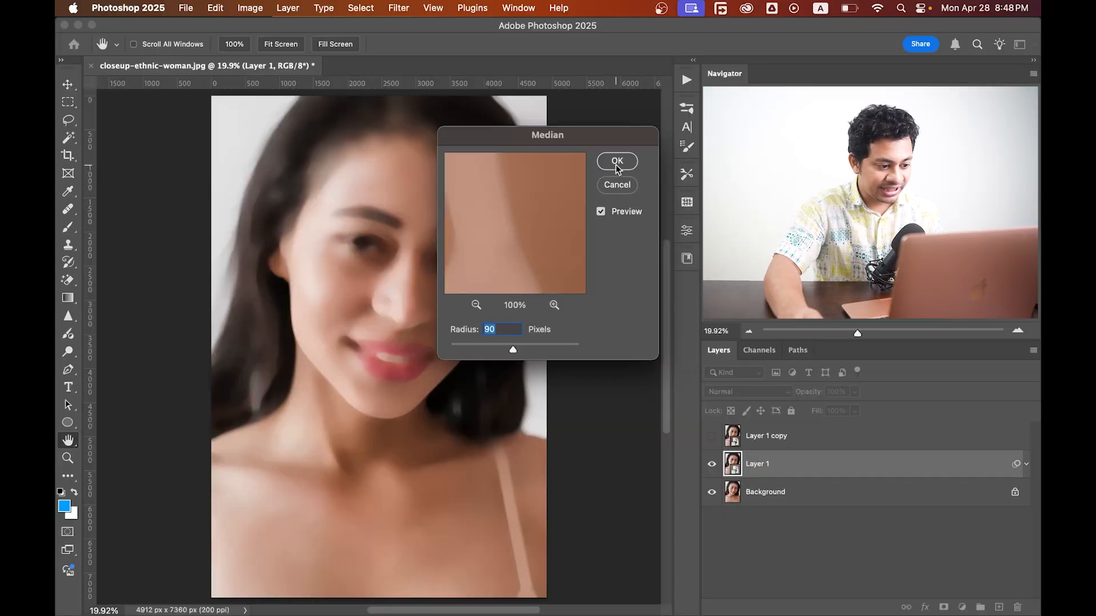
click(615, 164)
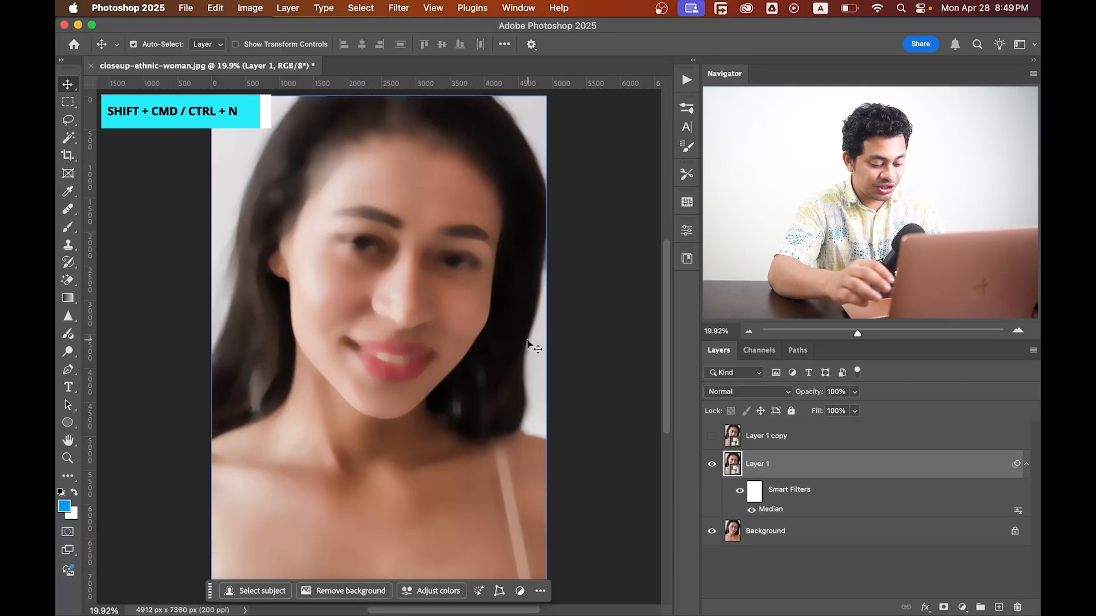
Create a new layer in Overlay mode filled with overlay-neutral 50% gray.
key(shift+super+n)
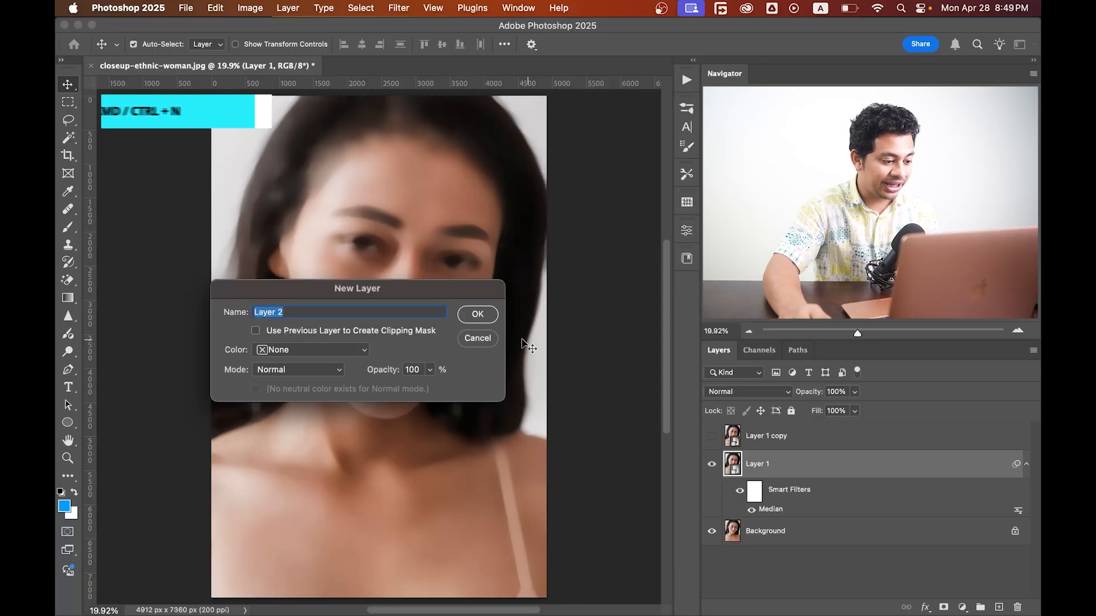
click(292, 369)
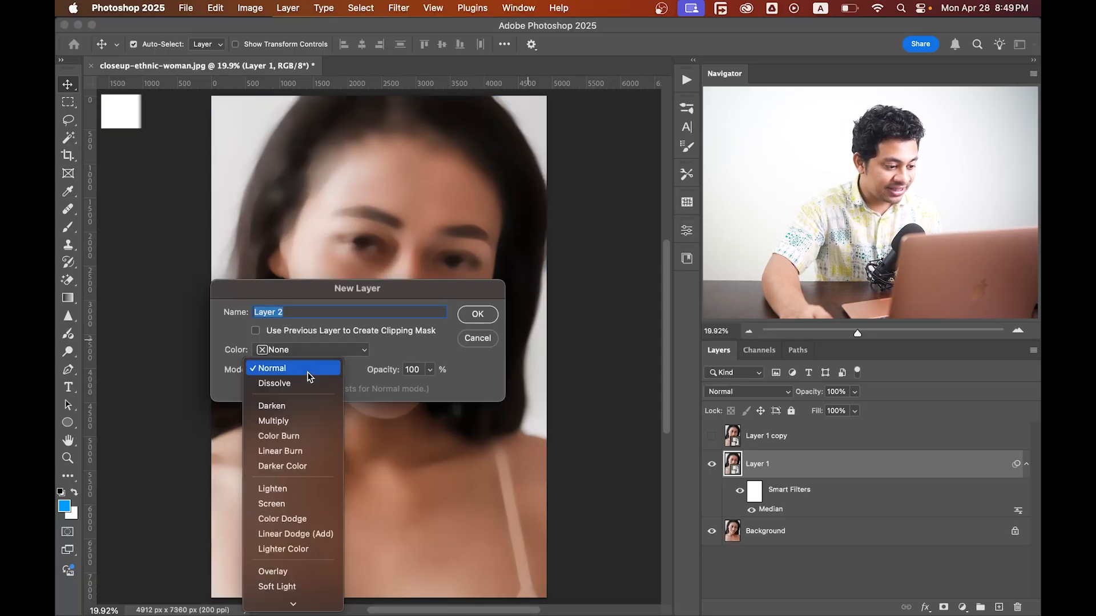
click(284, 572)
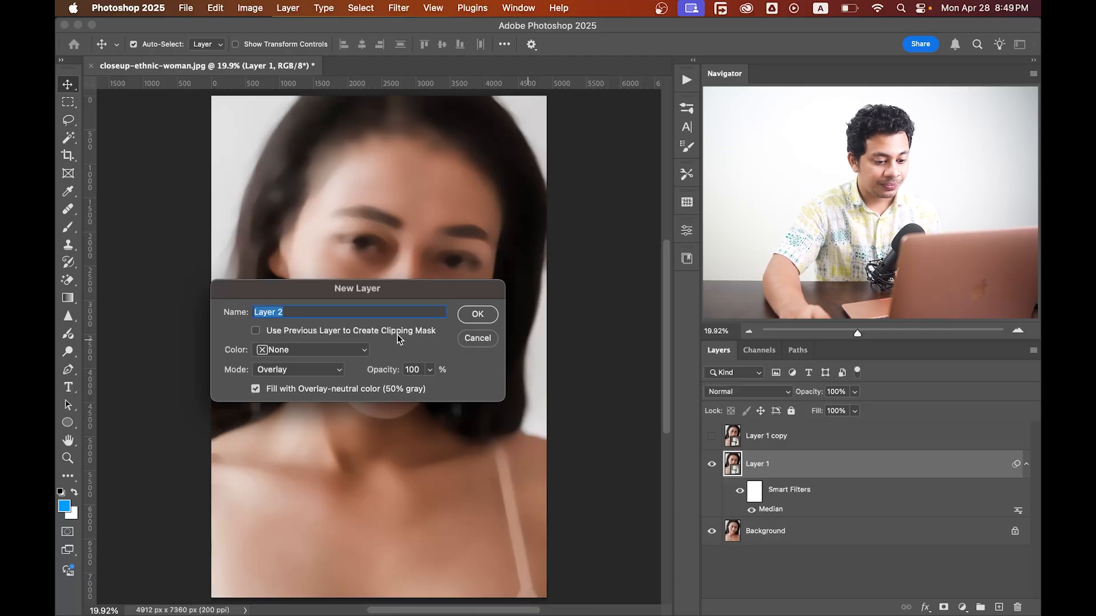
click(468, 316)
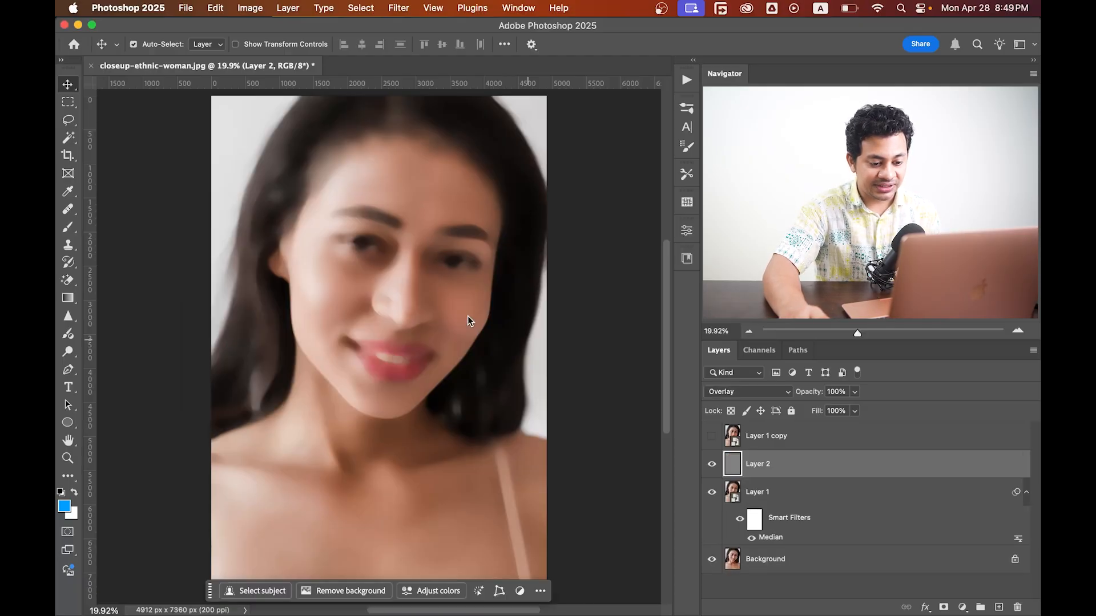
Convert the gray layer to a smart object and add 16% Gaussian monochromatic noise to it.
right_click(795, 463)
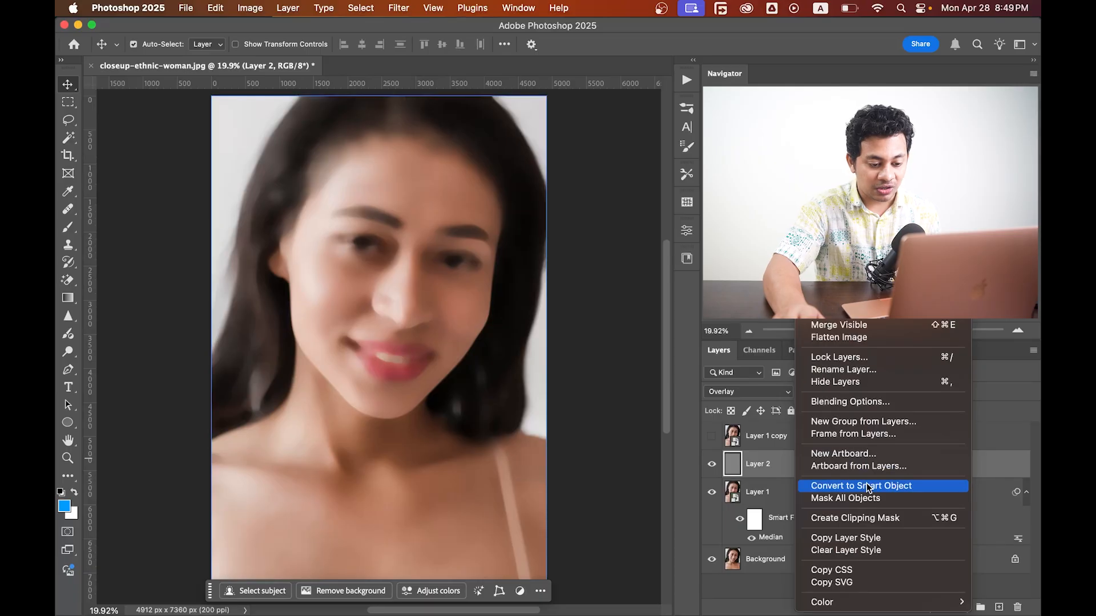
click(867, 487)
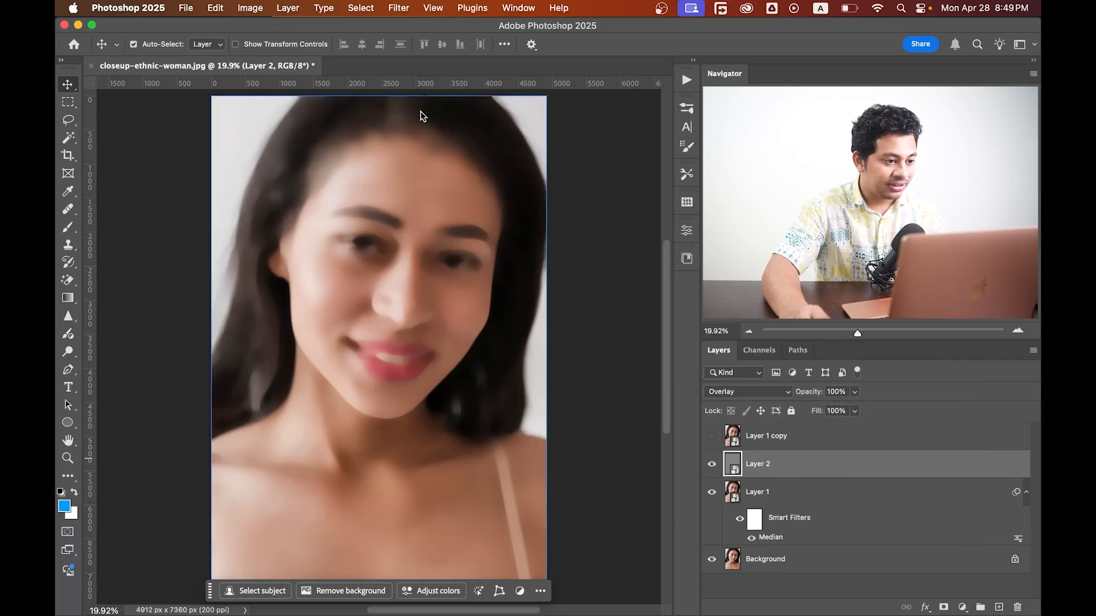
click(398, 7)
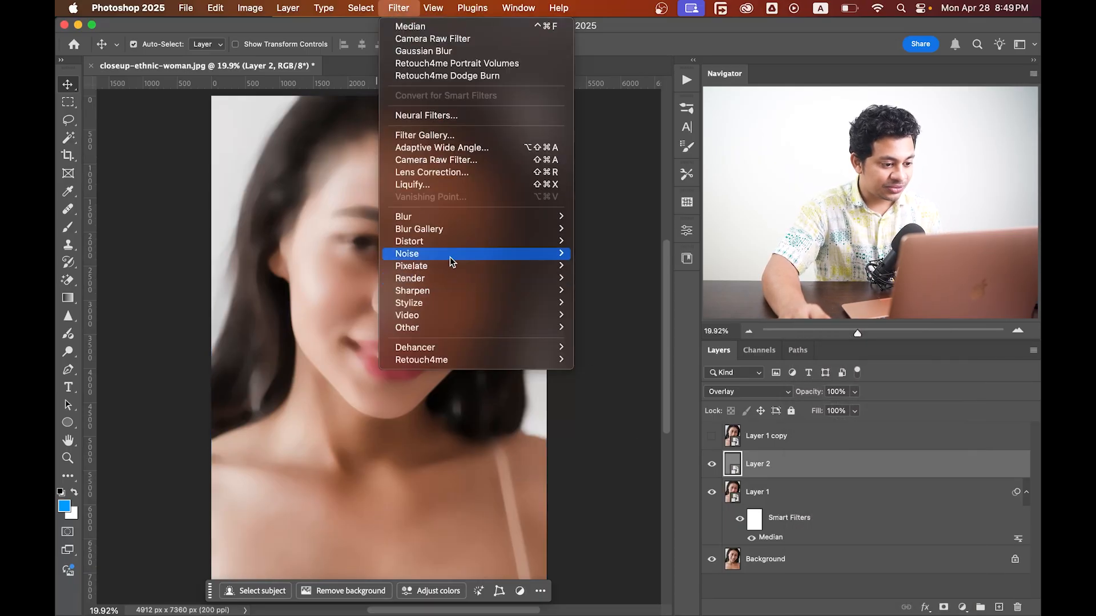
mouse_move(451, 253)
click(611, 254)
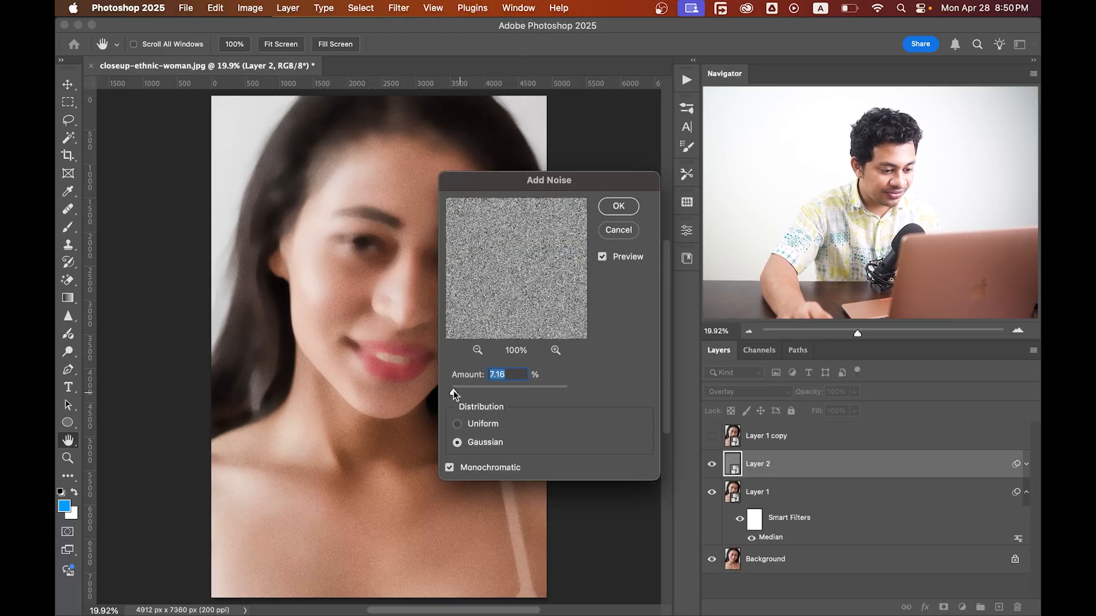
drag(453, 390, 455, 390)
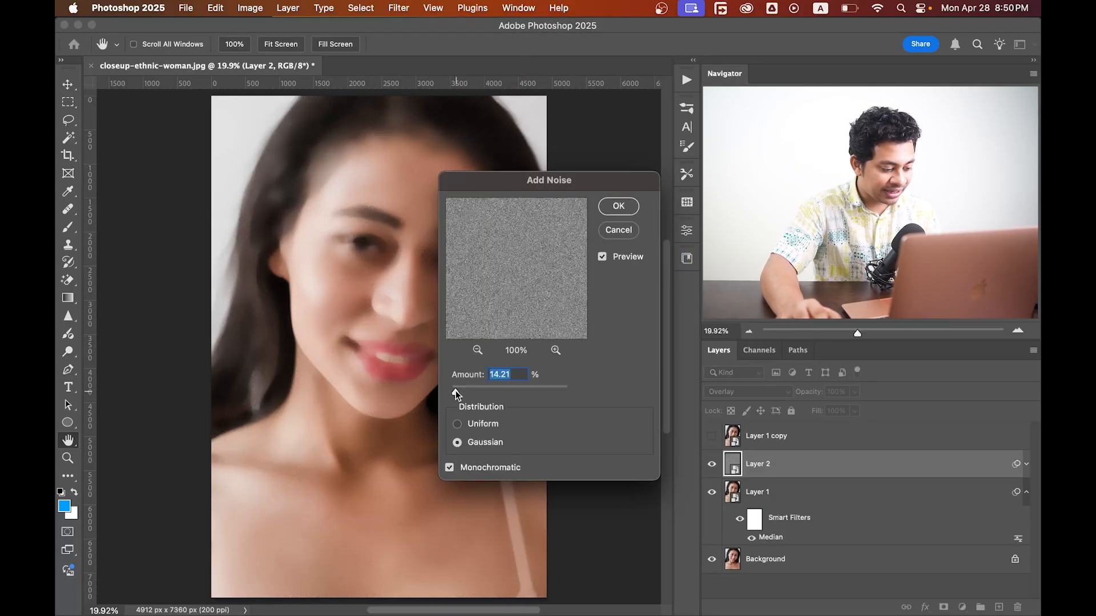
text(16)
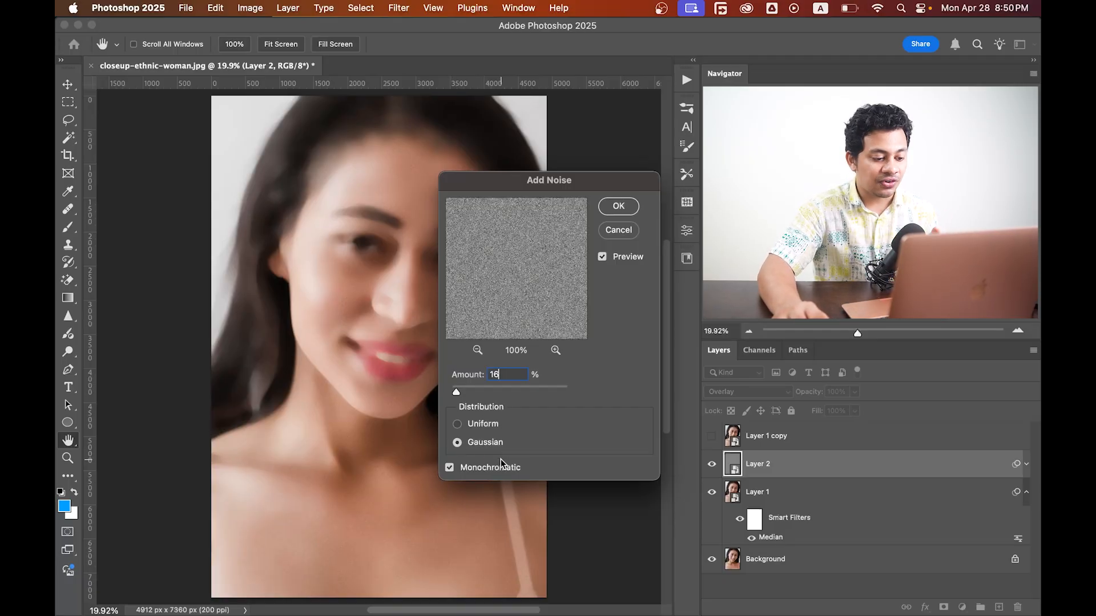
click(618, 207)
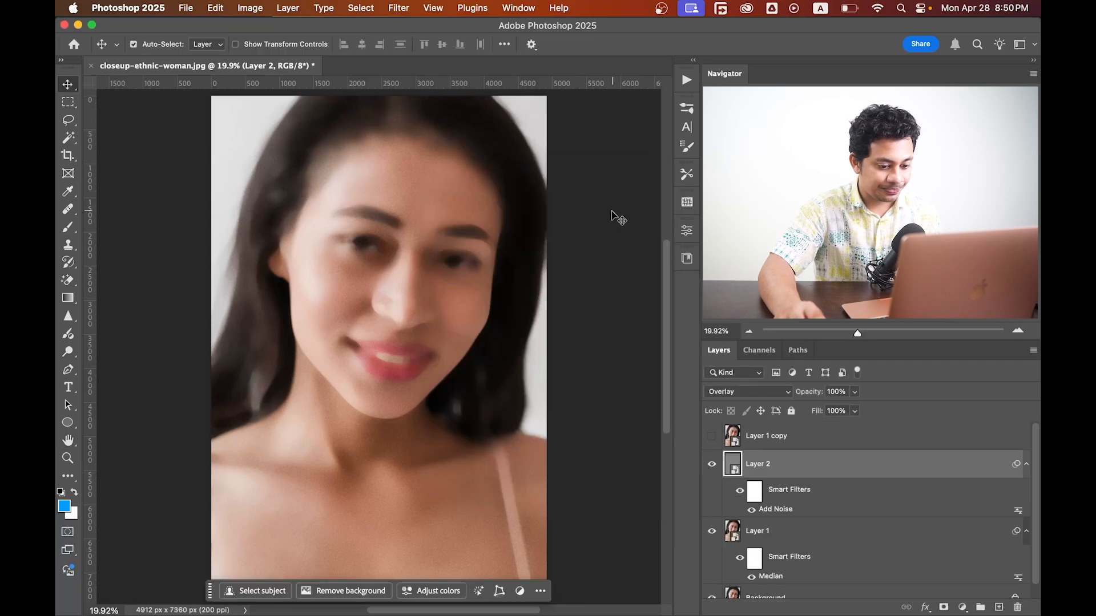
Apply a Gaussian Blur with a 1.8 pixel radius to the noise layer.
click(398, 8)
mouse_move(428, 218)
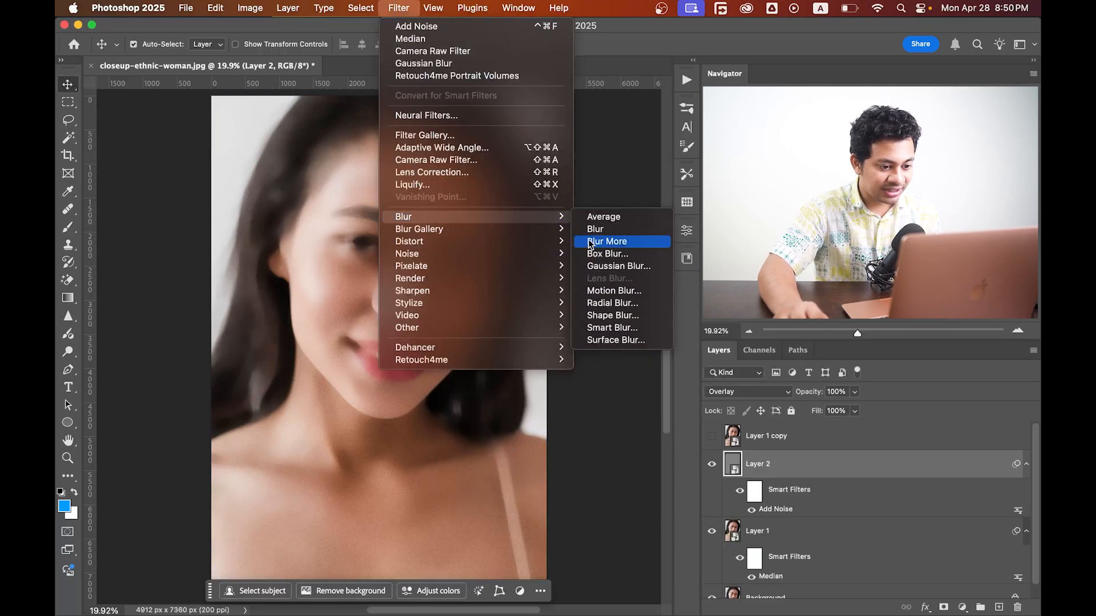
click(599, 267)
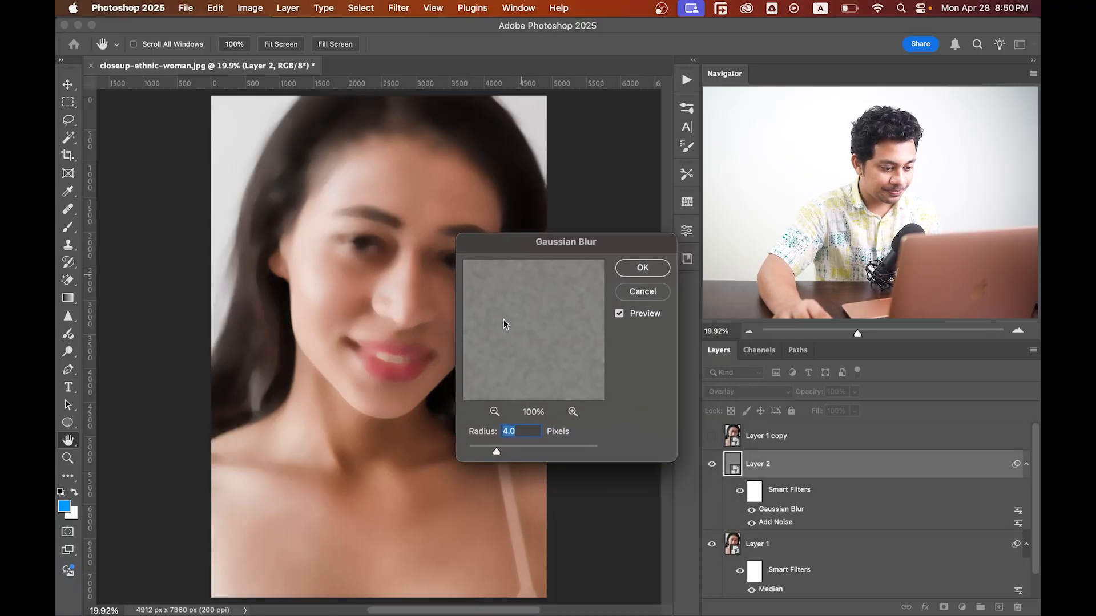
mouse_move(484, 454)
mouse_down()
mouse_move(467, 447)
mouse_move(480, 446)
mouse_up()
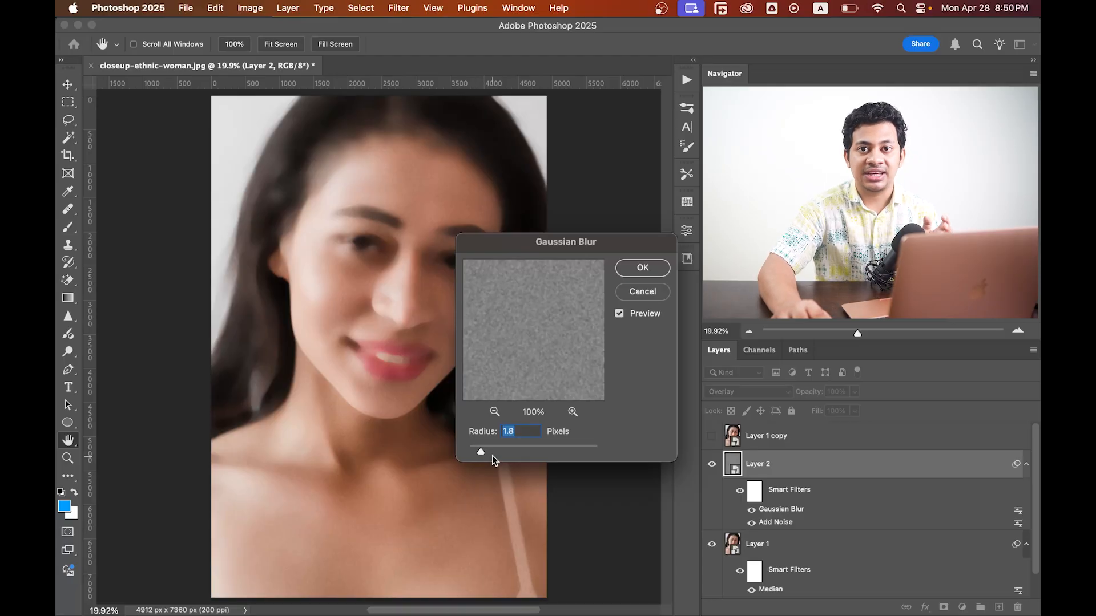
click(643, 273)
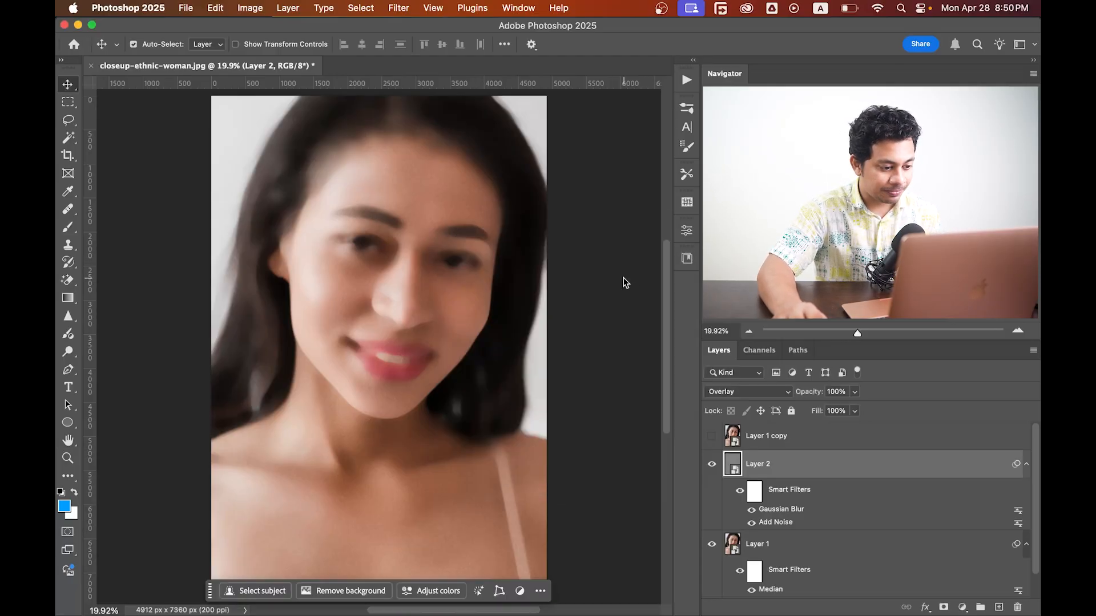
Show and select the top copy, then apply a High Pass filter with a 4.8 pixel radius.
click(711, 437)
click(836, 445)
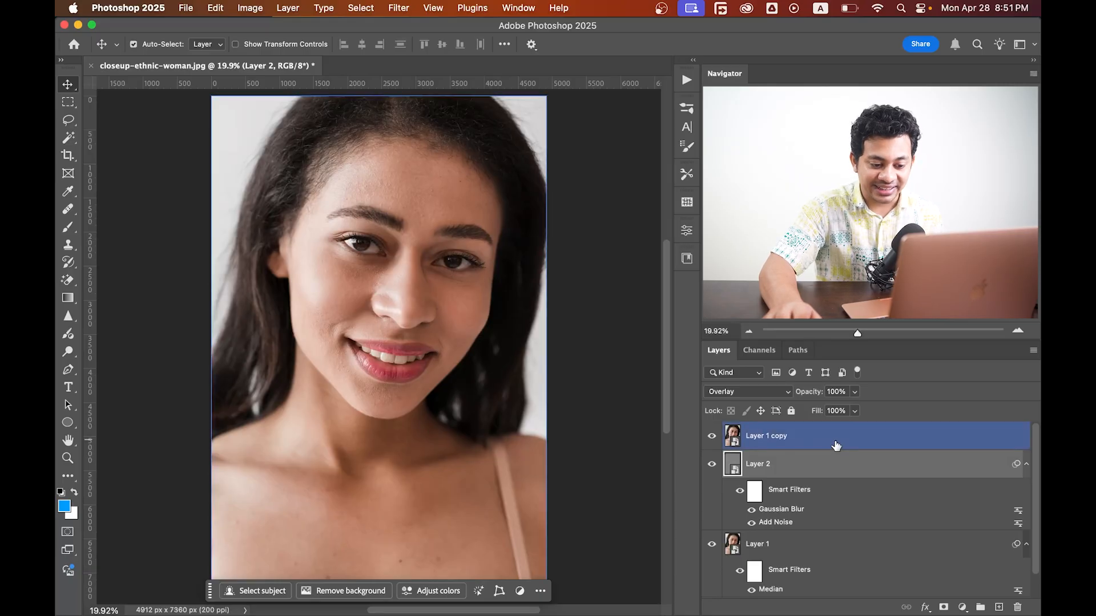
click(398, 8)
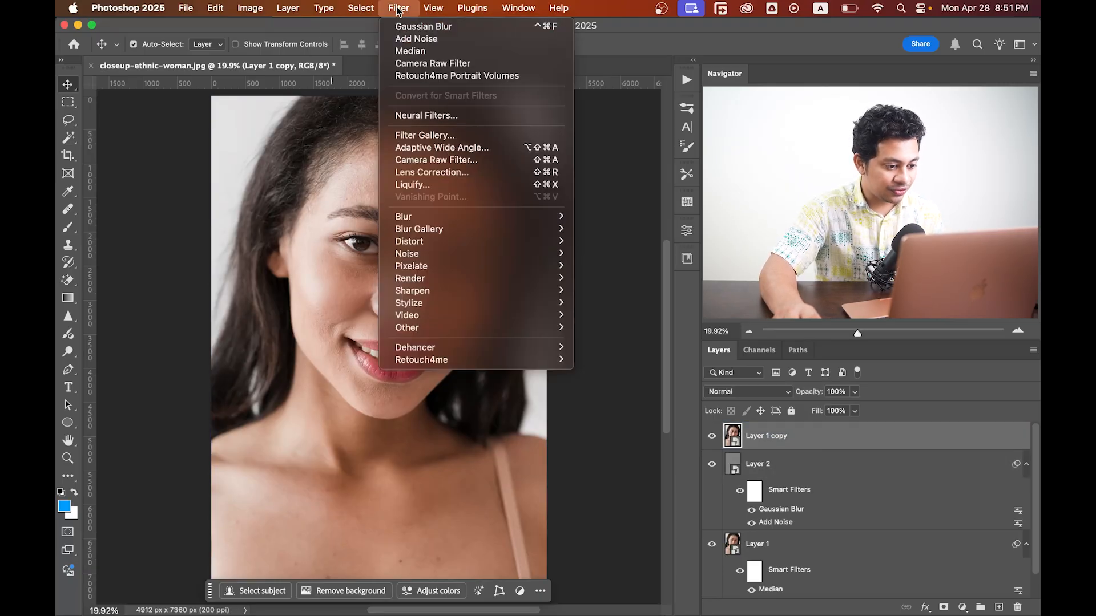
mouse_move(460, 319)
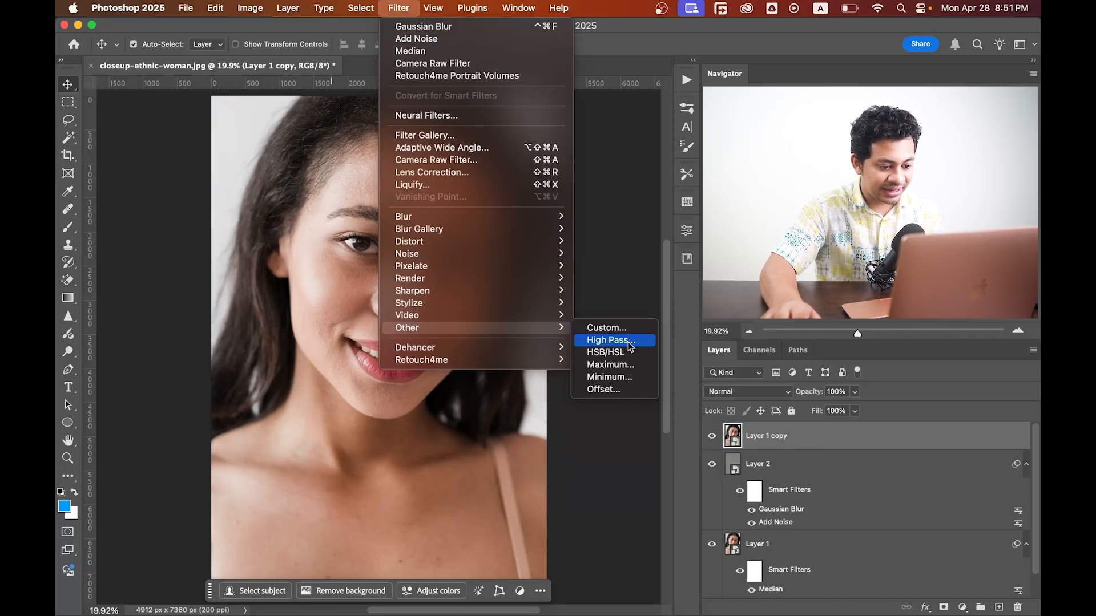
click(615, 341)
drag(516, 343, 465, 348)
key(super+plus)
key(super+plus)
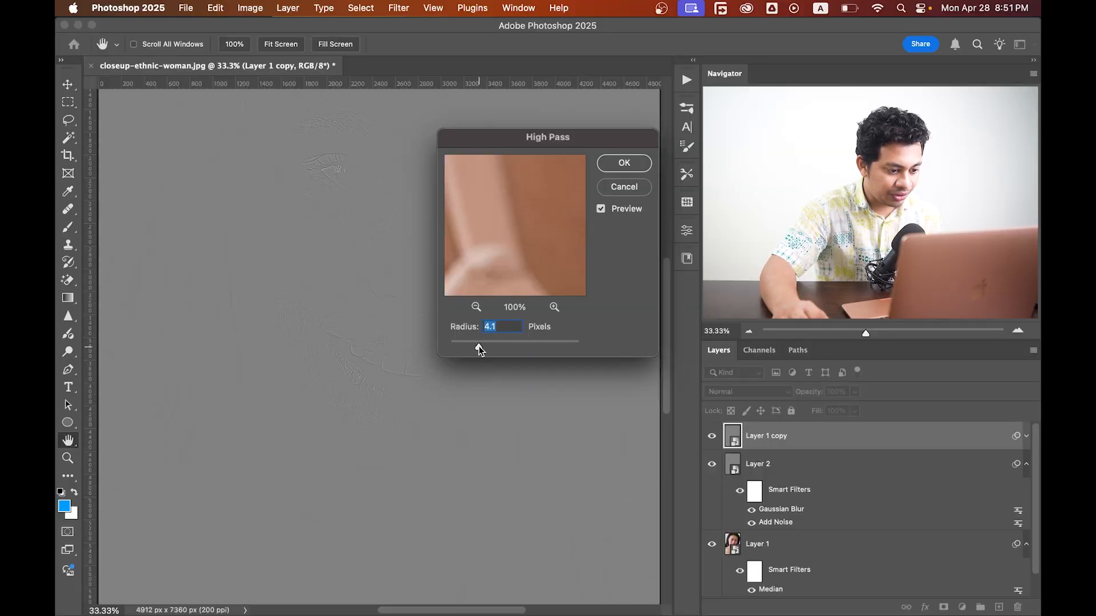
drag(479, 349, 482, 347)
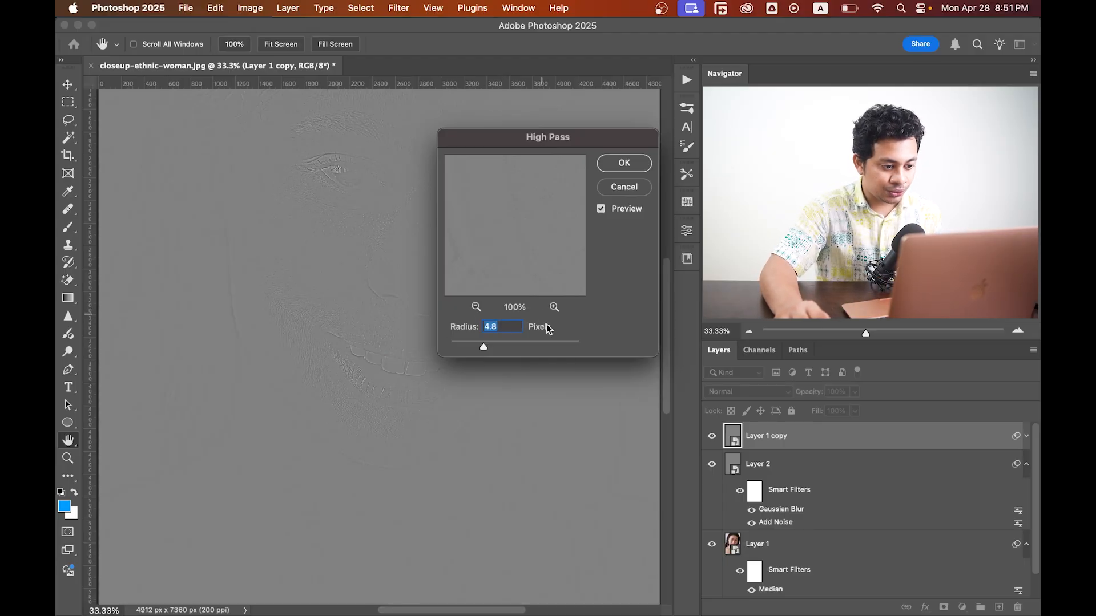
click(624, 164)
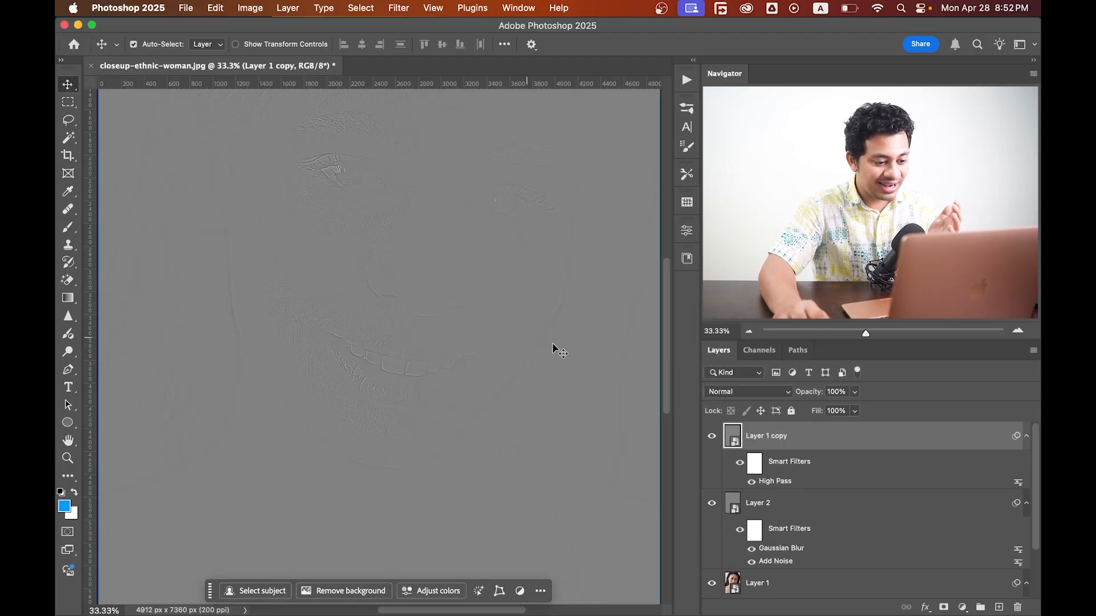
Set the top copy's blend mode to Linear Light.
click(732, 391)
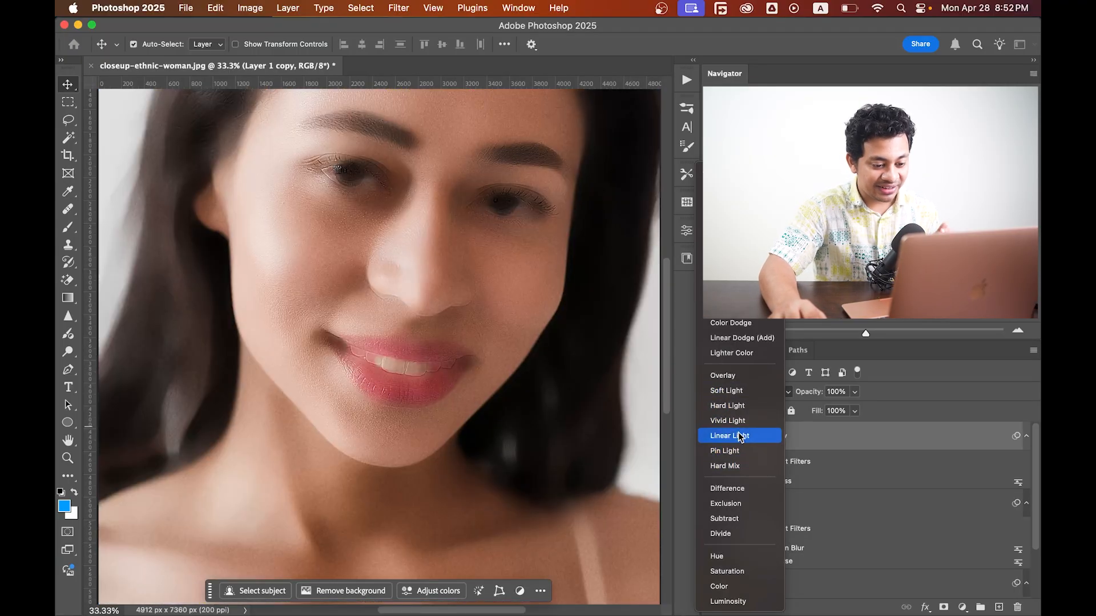
click(740, 438)
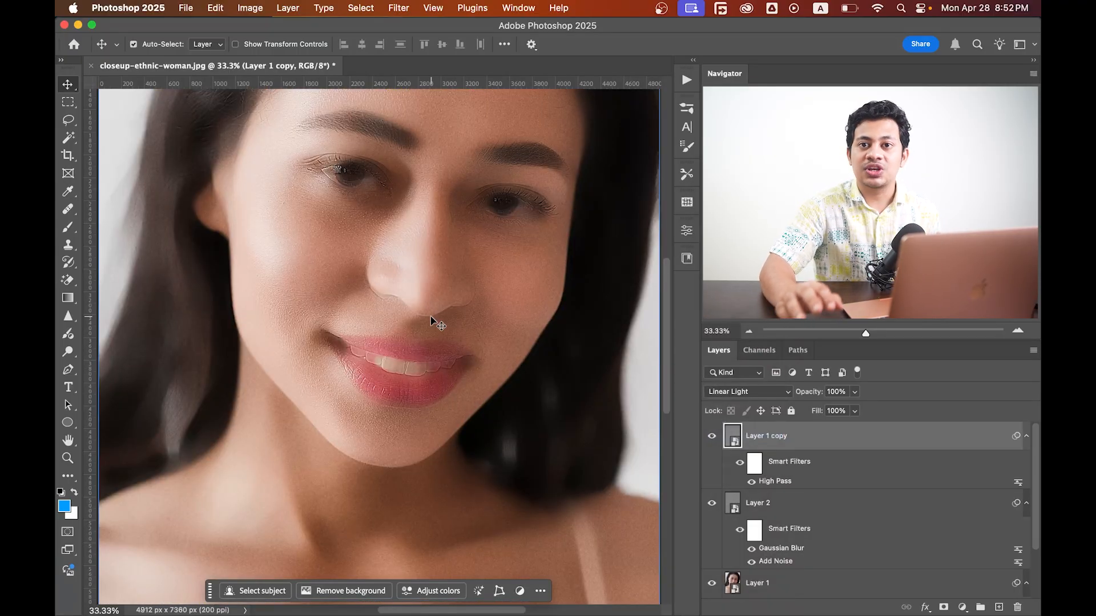
Select the High Pass copy, noise layer and Median layer together and group them.
key(super)
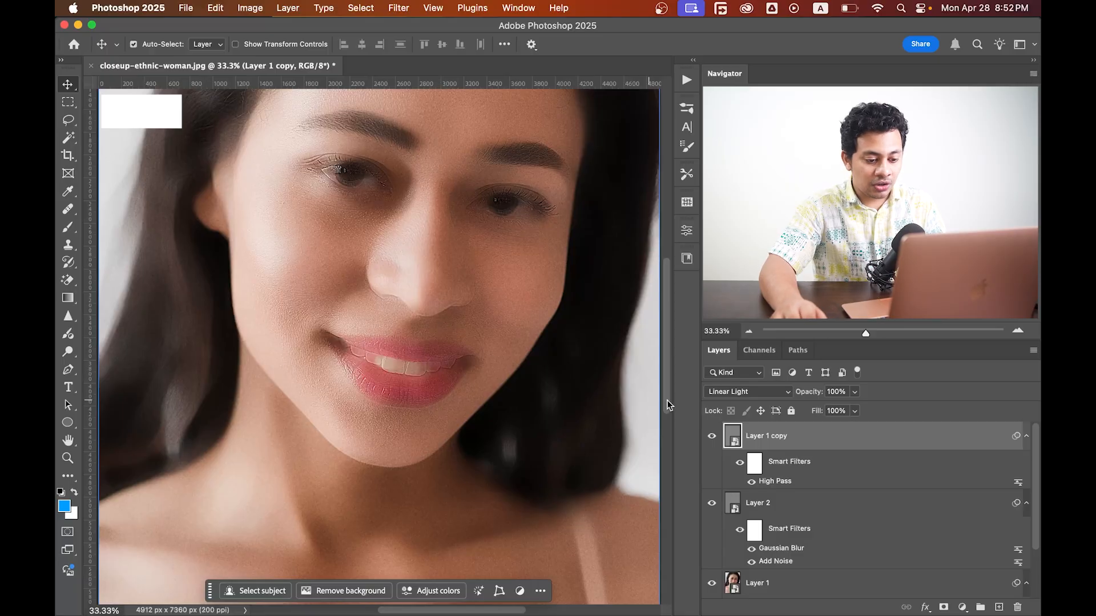
super+click(805, 513)
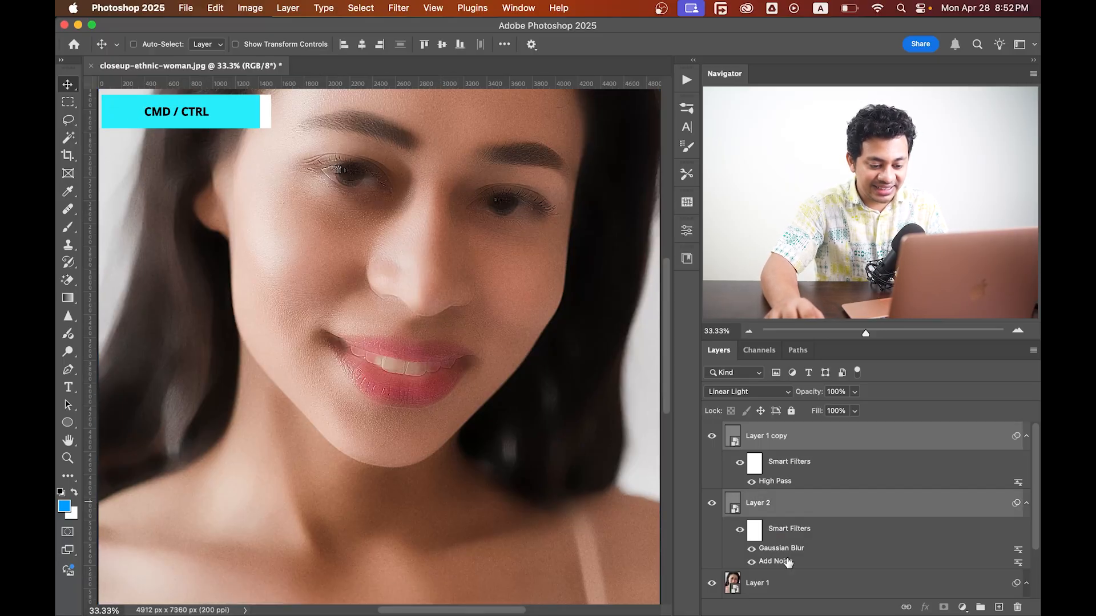
super+click(789, 590)
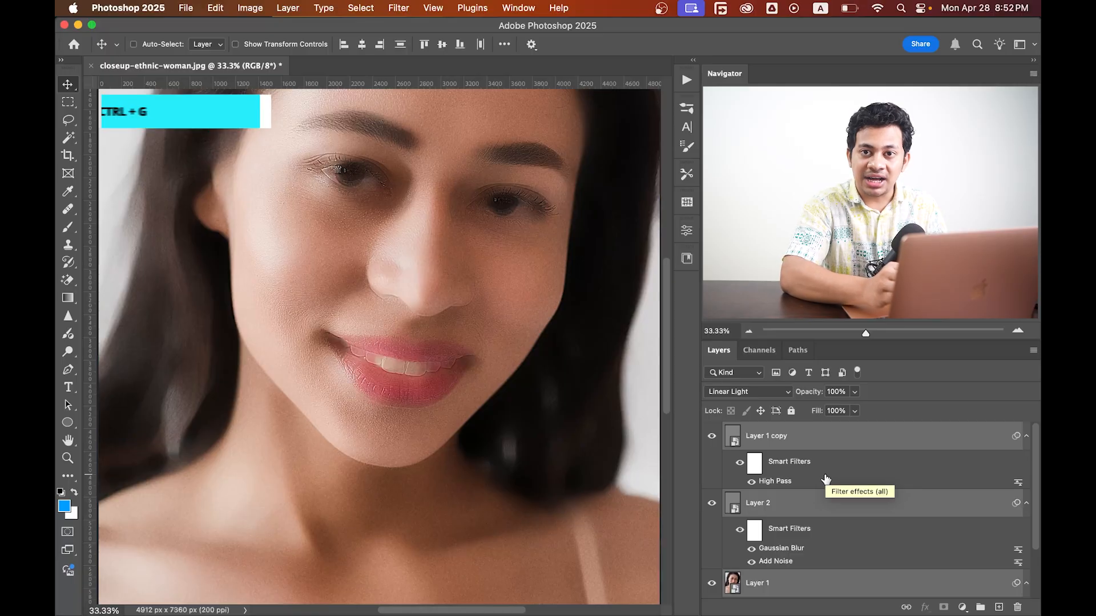
key(super+g)
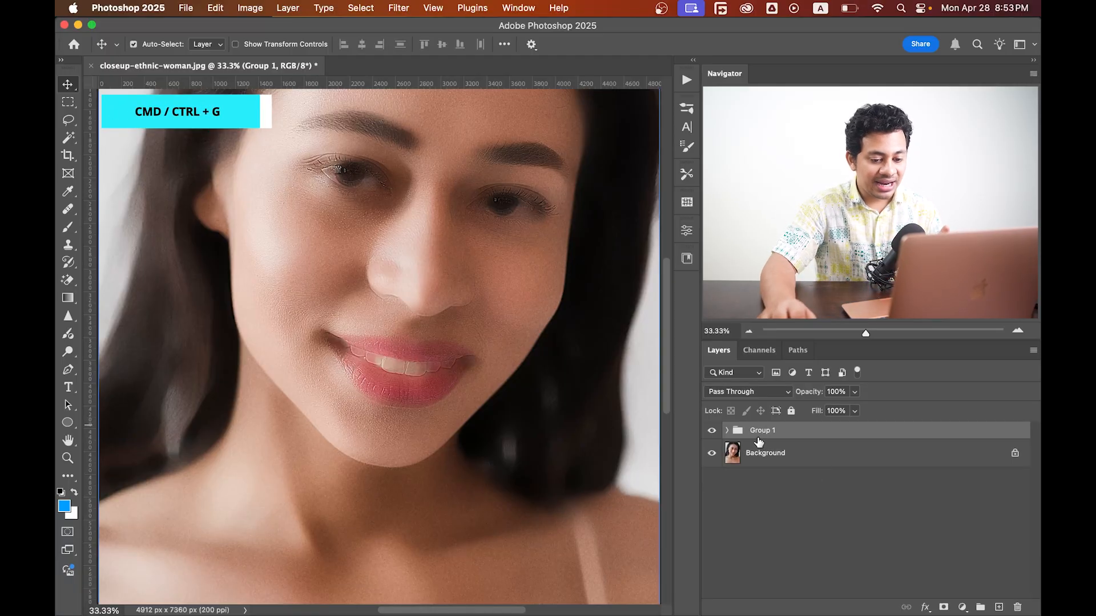
Split the group's Blend If underlying-layer sliders to 74/112 on the shadows and 210/245 on the highlights.
double_click(1002, 432)
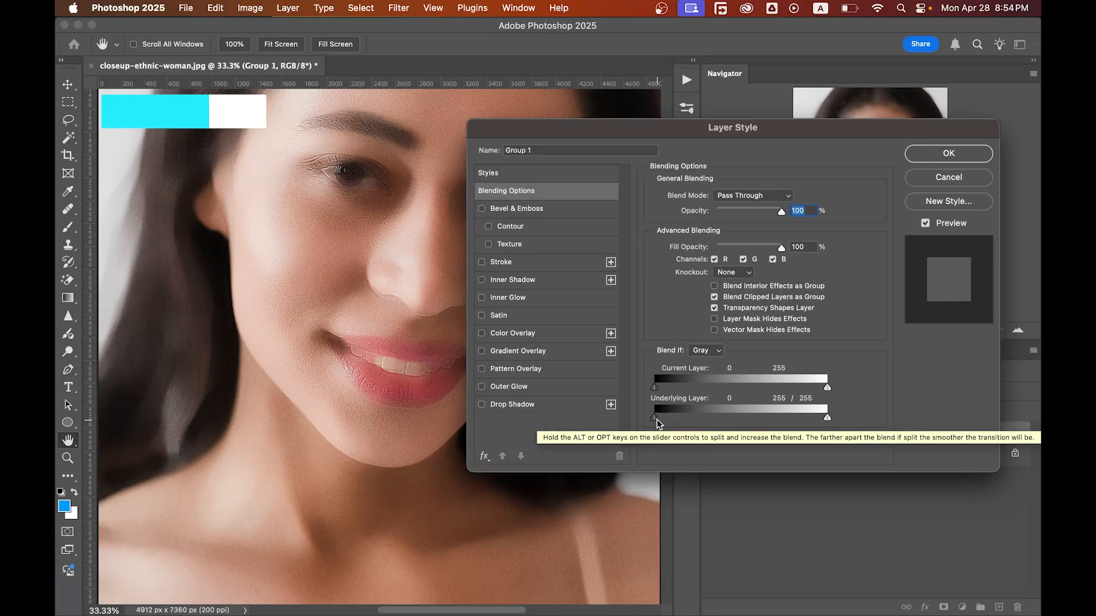
drag(656, 420, 660, 421)
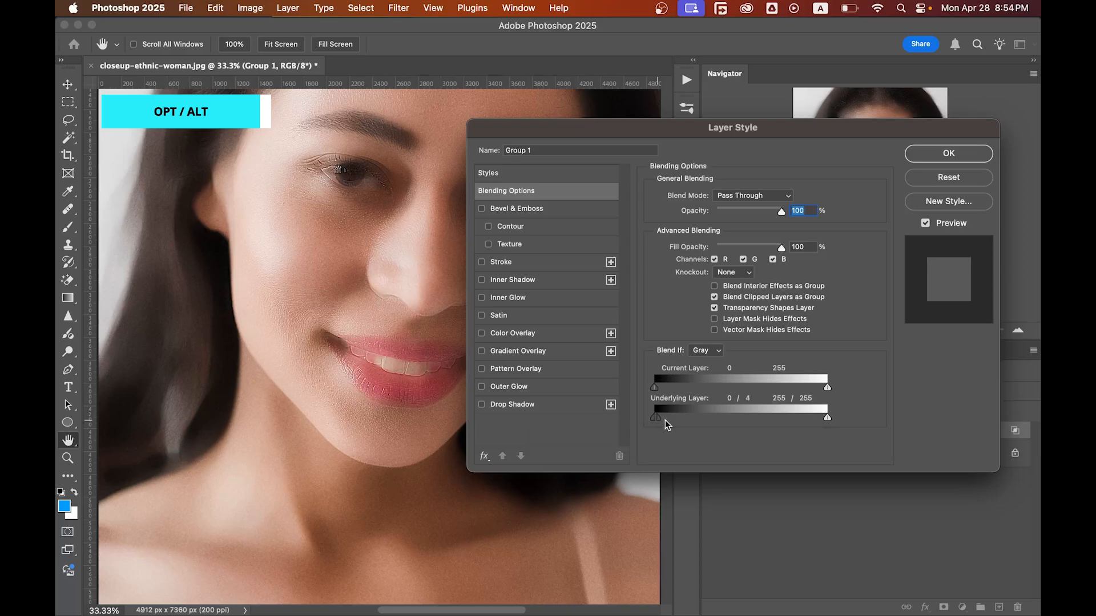
drag(827, 421, 810, 421)
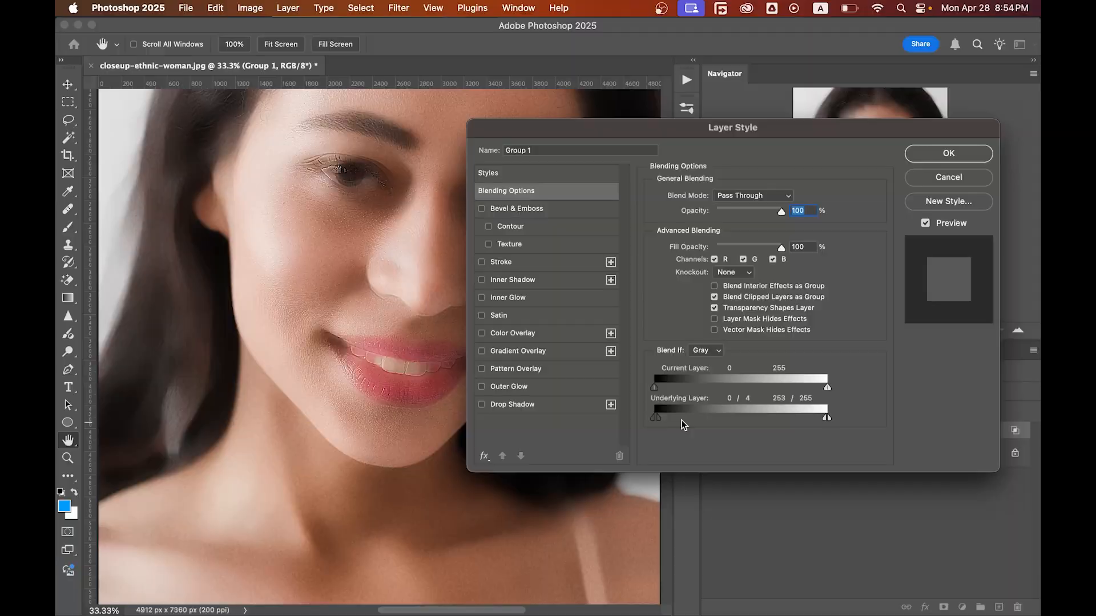
drag(660, 418, 690, 417)
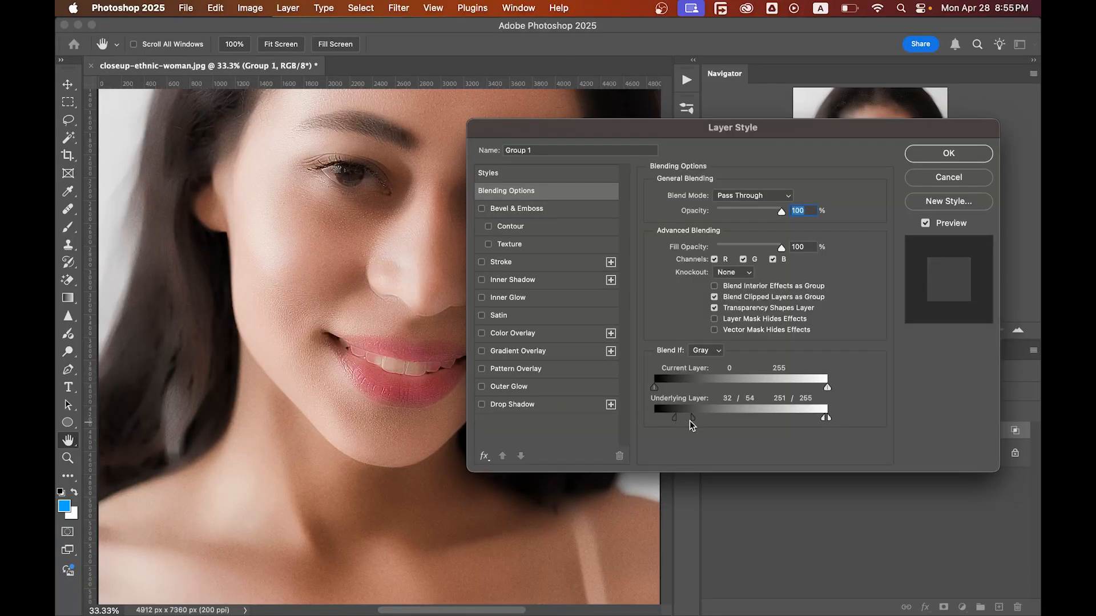
drag(702, 422, 736, 417)
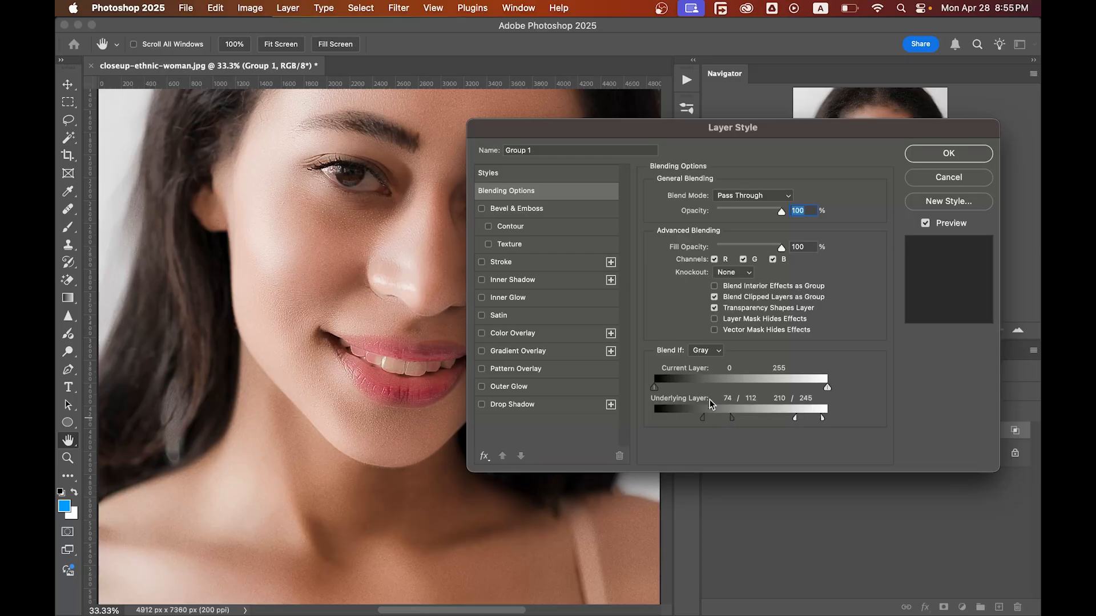
click(920, 160)
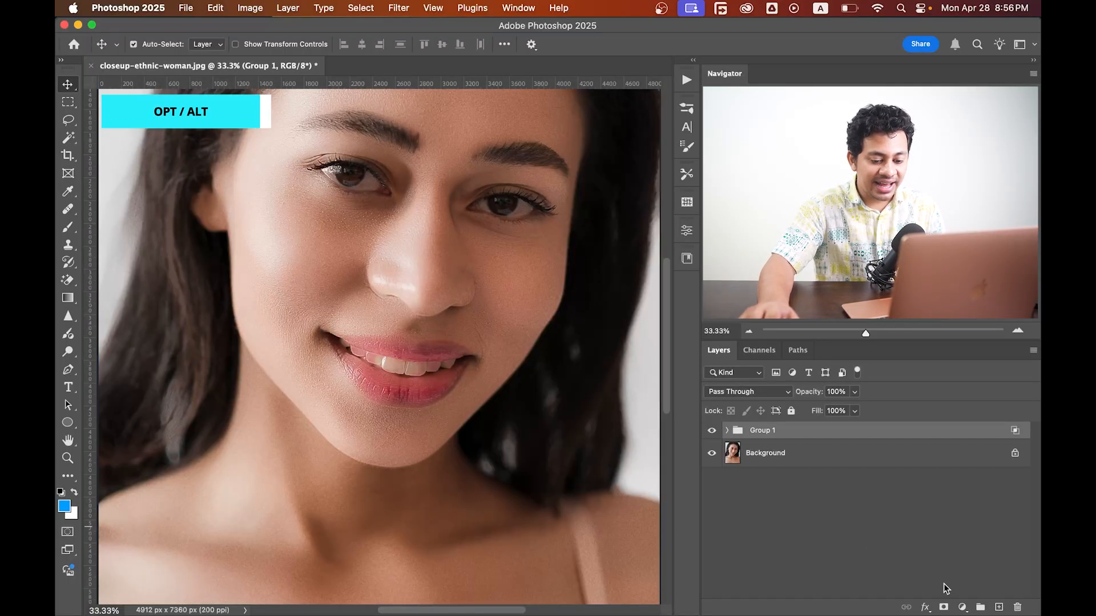
Add a black hide-all mask to the group and pick a soft 0% hardness brush with white foreground.
alt+click(944, 606)
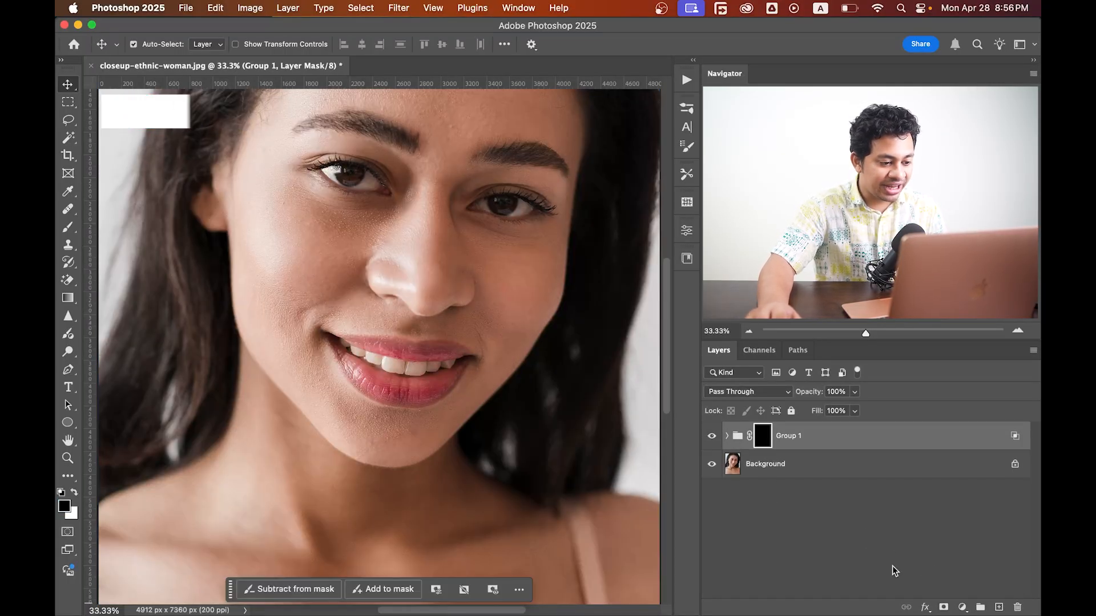
click(68, 227)
click(152, 44)
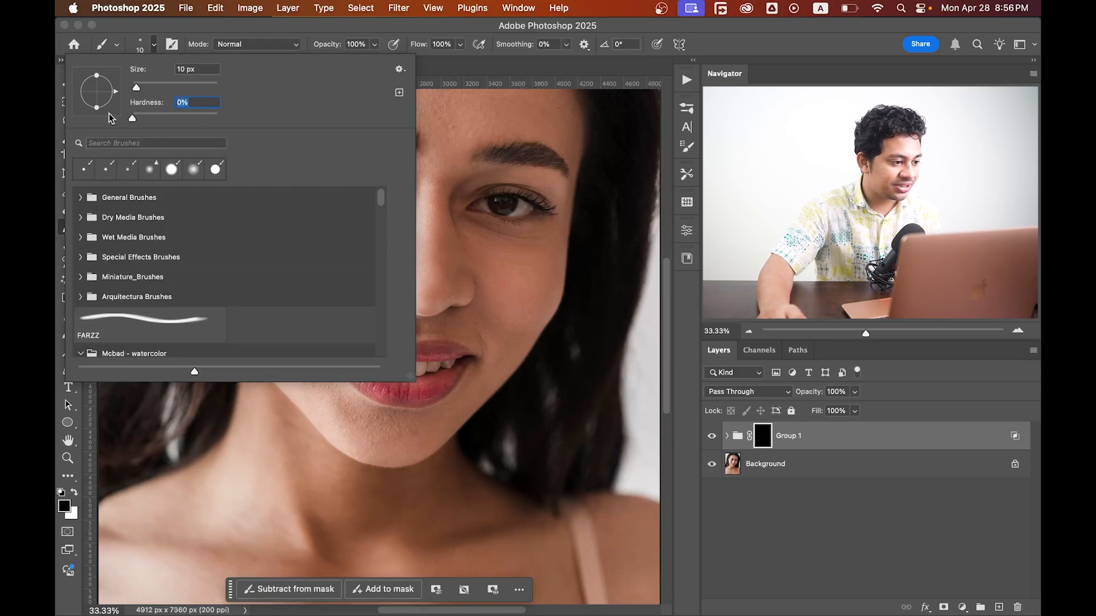
click(75, 494)
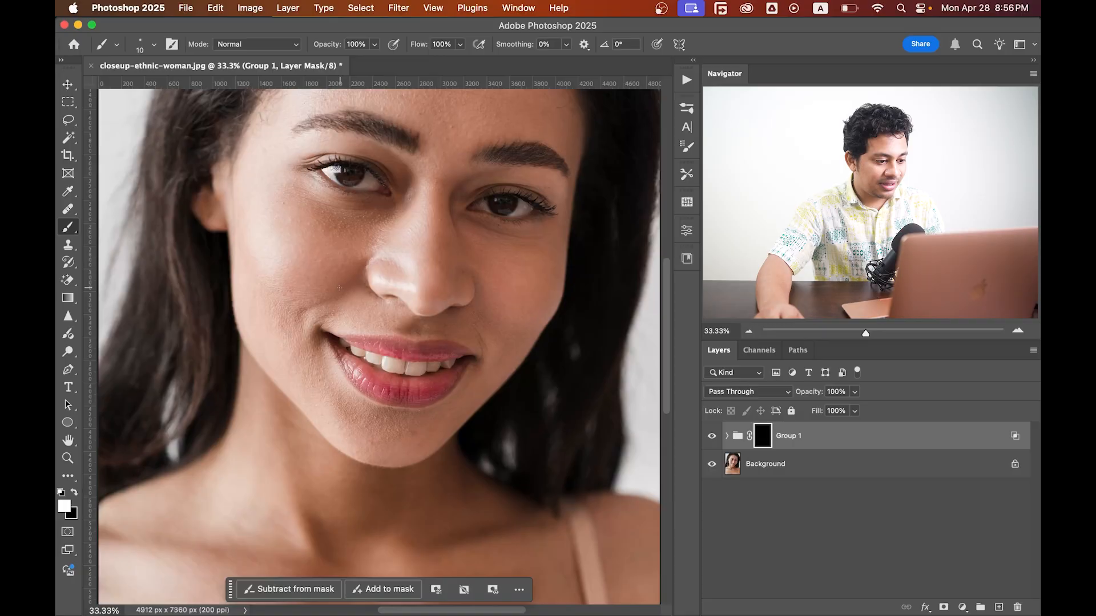
Paint white on the group's mask over the forehead, cheeks, nose, chin and jaw skin.
drag(335, 288, 403, 299)
scroll(331, 269, up, 2)
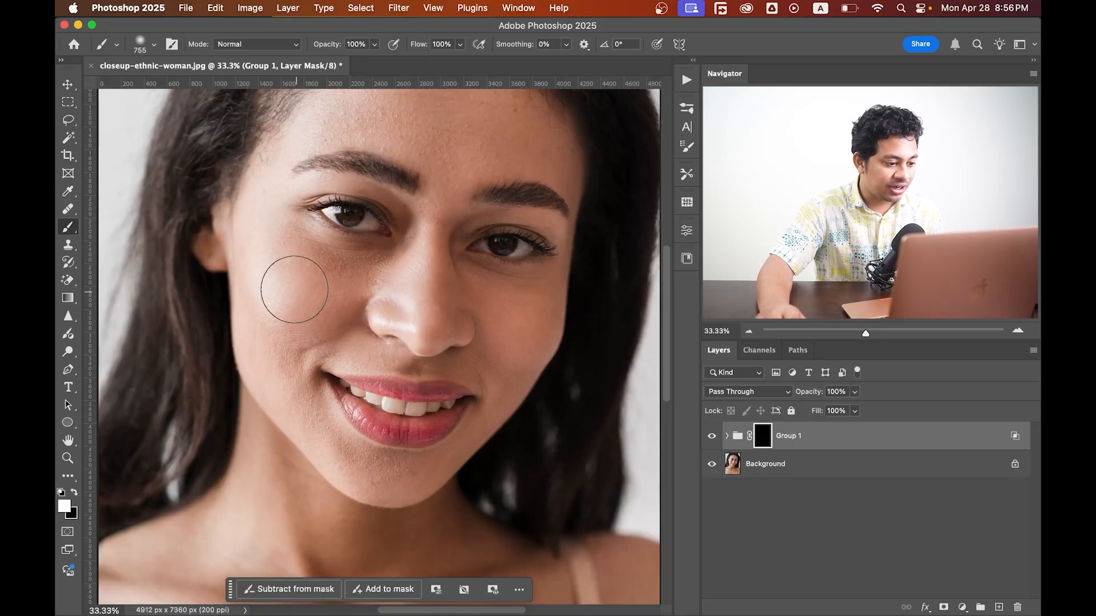
mouse_move(295, 289)
mouse_down()
mouse_move(285, 323)
mouse_move(279, 289)
mouse_move(291, 269)
mouse_move(354, 288)
mouse_up()
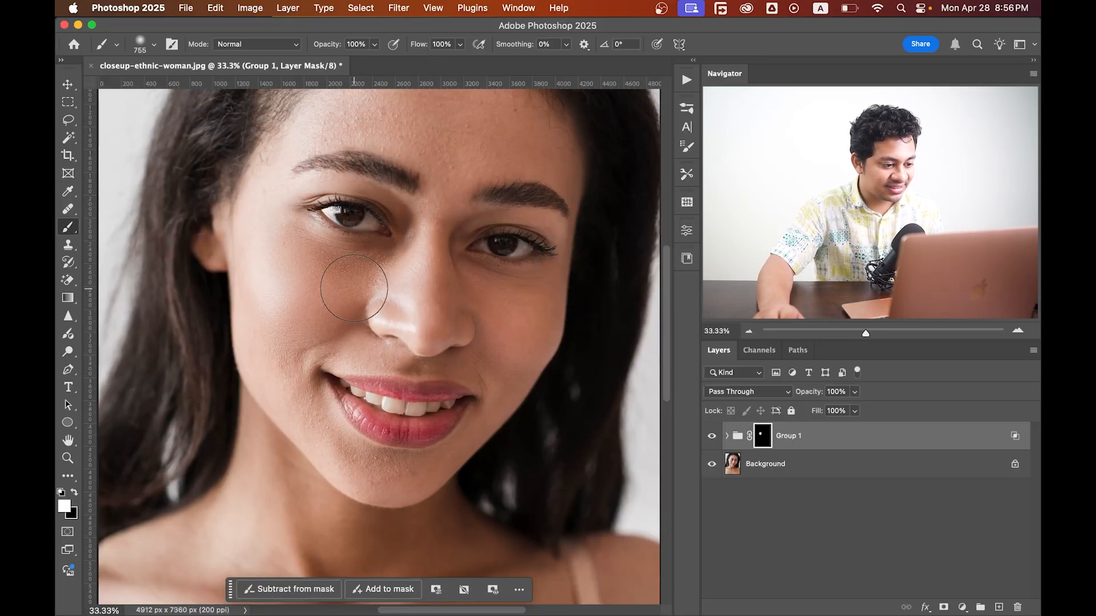
scroll(354, 288, up, 5)
mouse_move(434, 268)
mouse_down()
mouse_move(446, 249)
mouse_move(390, 214)
mouse_move(360, 211)
mouse_move(423, 207)
mouse_up()
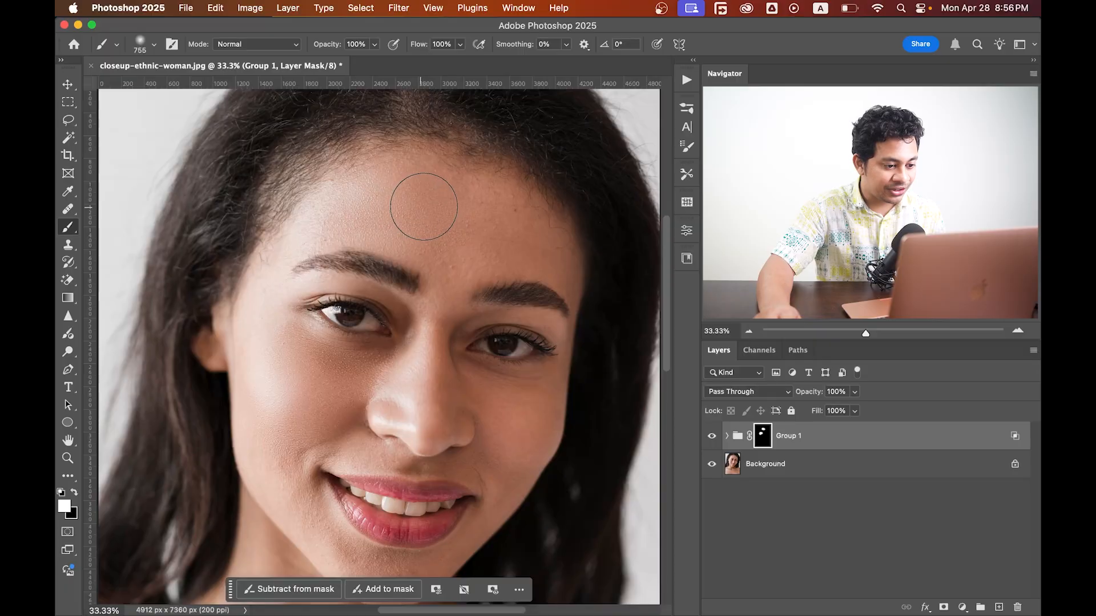
drag(438, 256, 343, 222)
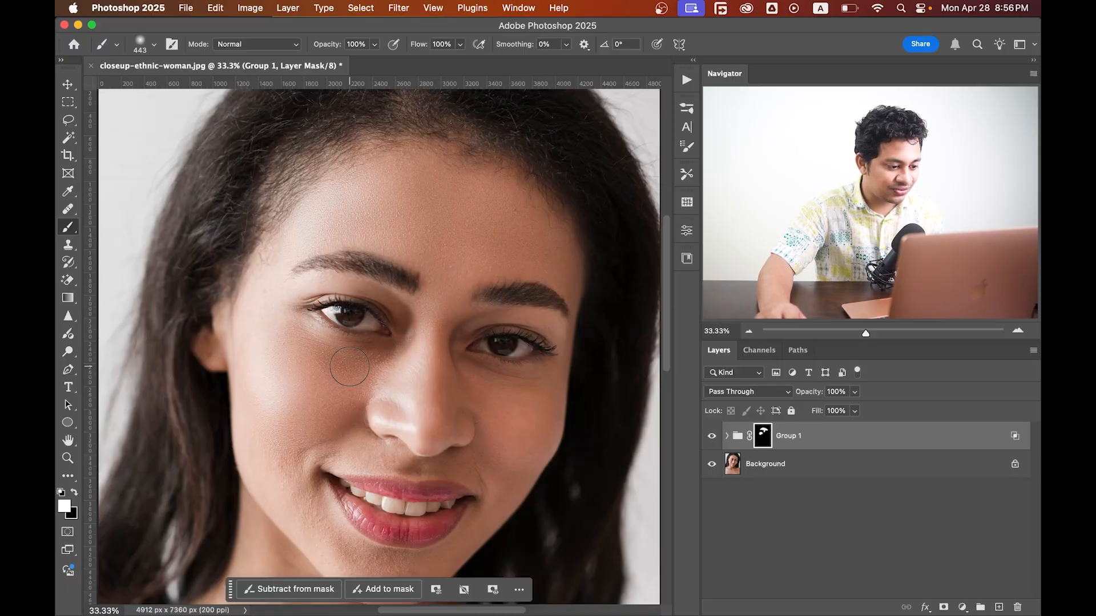
scroll(270, 308, down, 1)
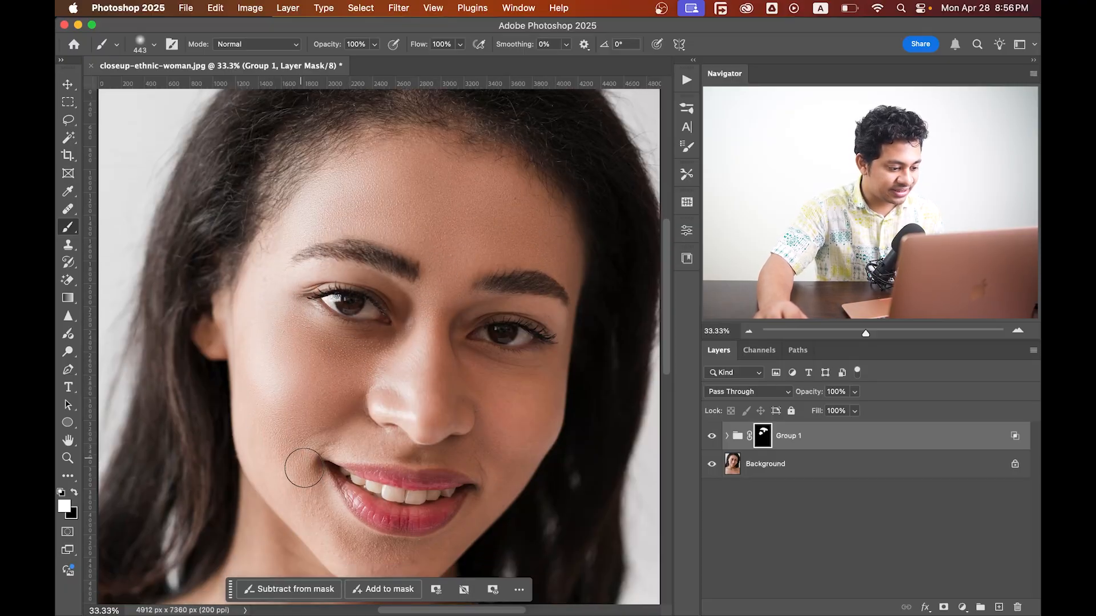
scroll(322, 515, down, 6)
mouse_move(359, 422)
mouse_down()
mouse_move(340, 410)
mouse_move(357, 389)
mouse_up()
scroll(342, 408, up, 4)
drag(349, 389, 393, 329)
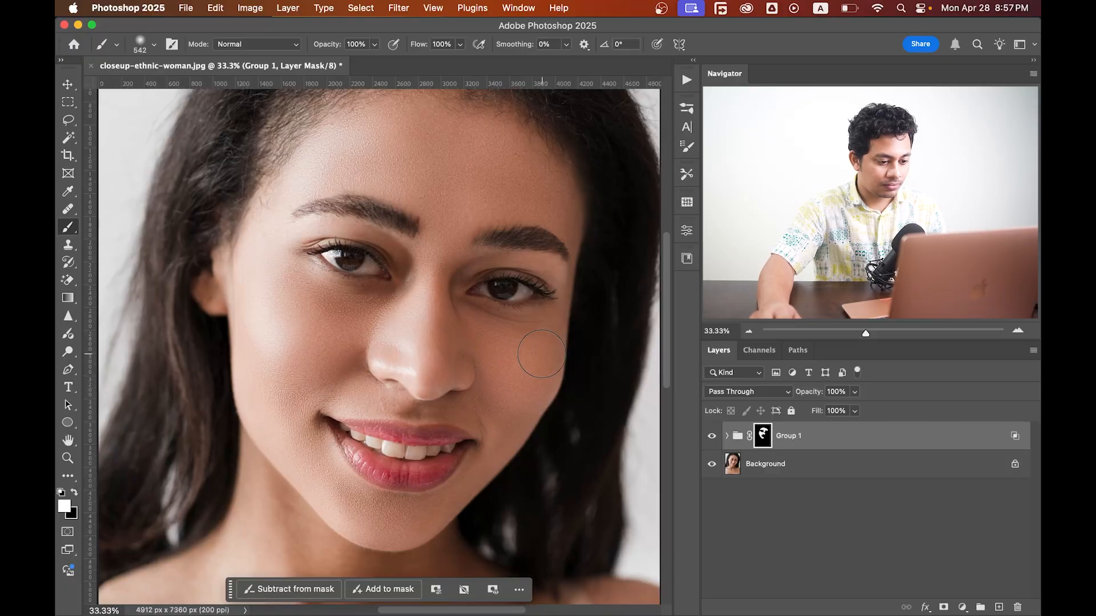
drag(542, 353, 523, 352)
drag(522, 353, 482, 353)
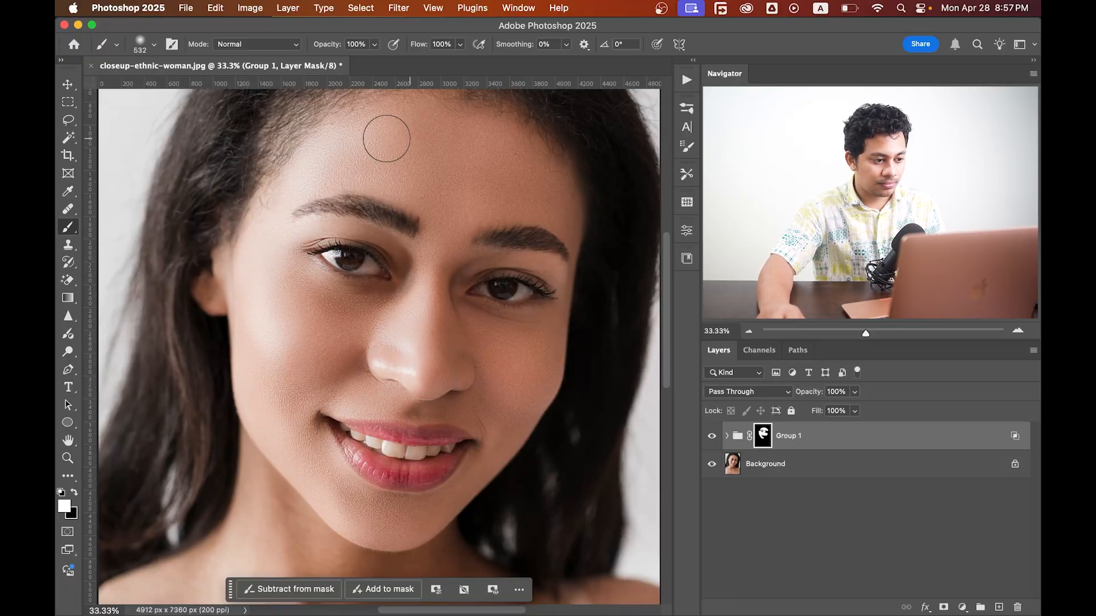
scroll(523, 315, down, 2)
scroll(266, 381, down, 7)
drag(276, 391, 363, 400)
drag(176, 349, 541, 544)
scroll(541, 544, down, 4)
drag(379, 384, 186, 235)
drag(434, 269, 252, 327)
drag(314, 306, 409, 605)
drag(433, 157, 363, 191)
scroll(363, 192, left, 3)
scroll(363, 192, down, 2)
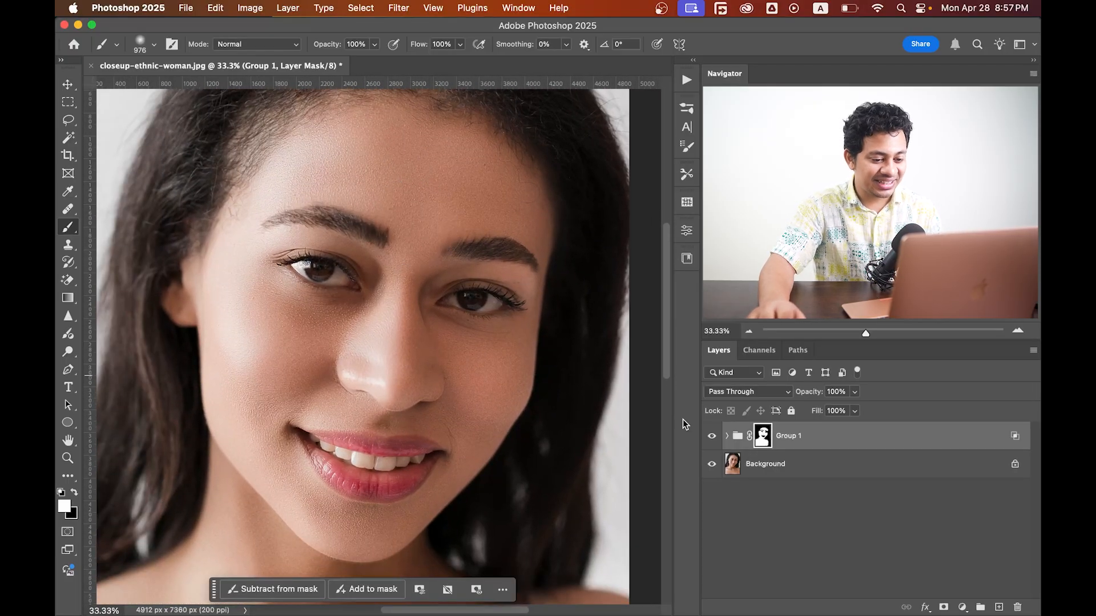
Toggle the group's visibility to compare the retouch, and expand the group to view its layers.
click(707, 440)
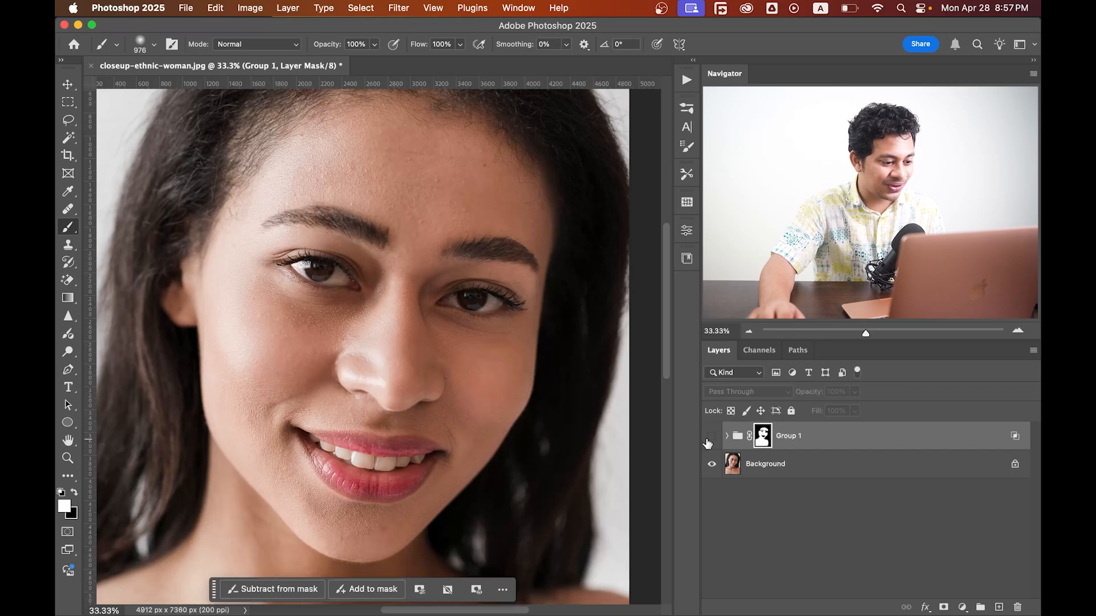
click(707, 440)
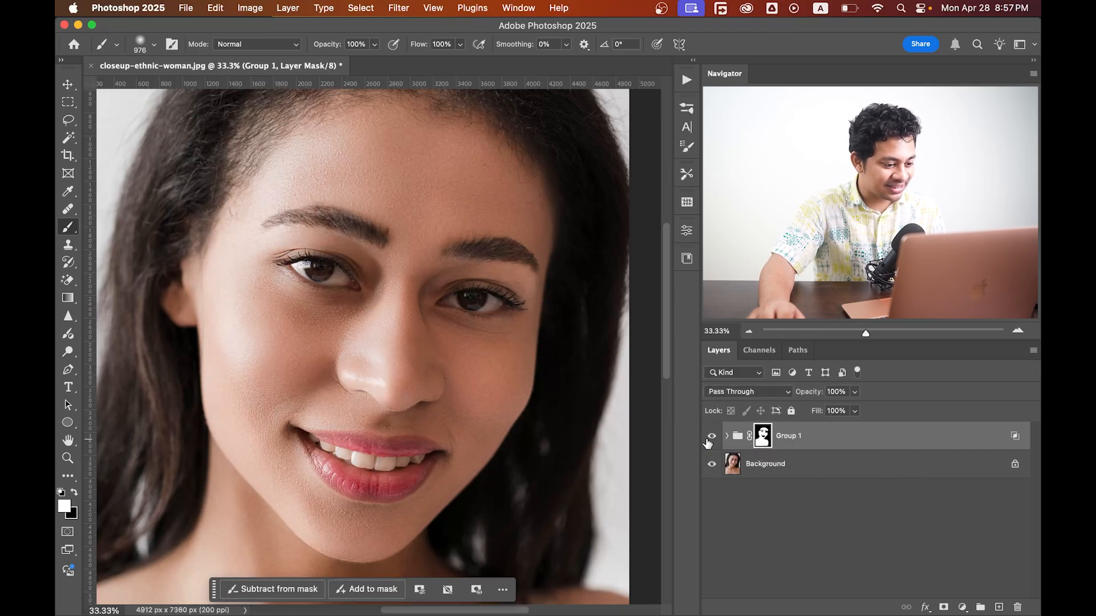
click(727, 437)
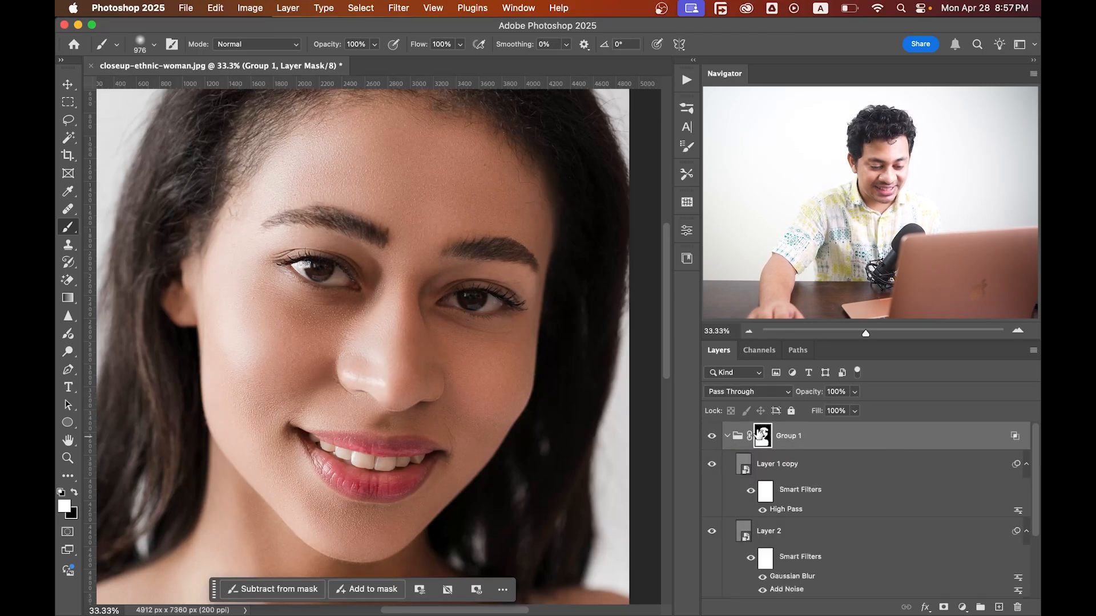
scroll(831, 475, down, 5)
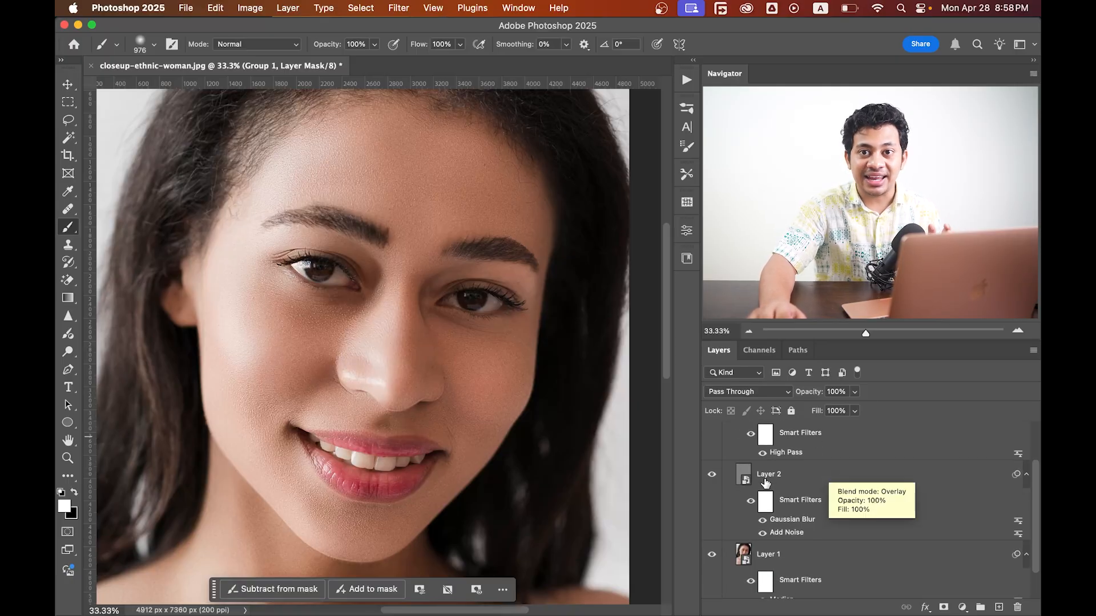
scroll(810, 530, up, 1)
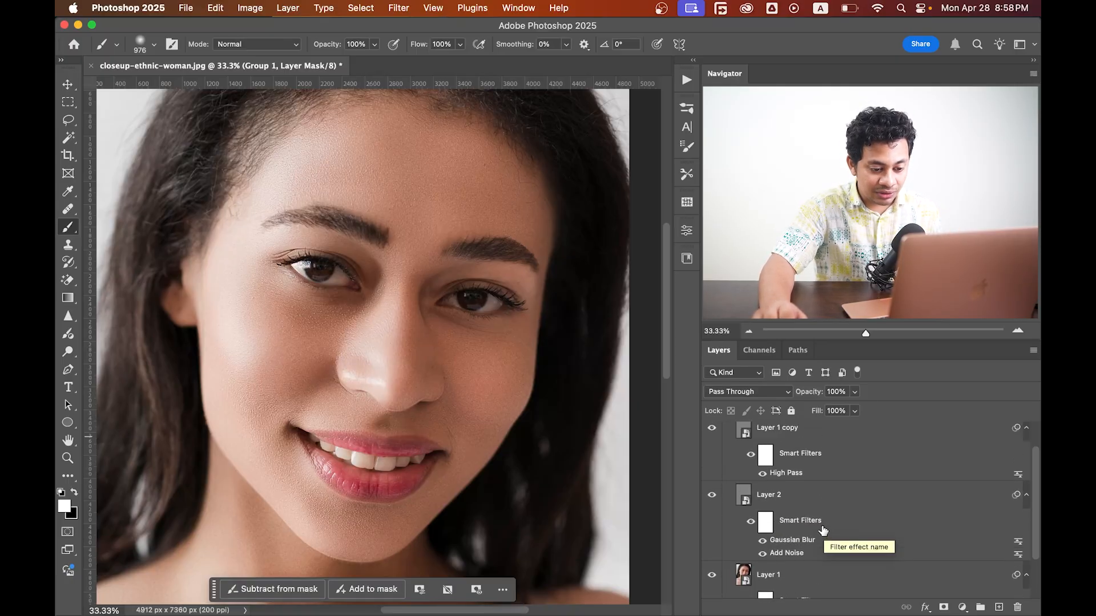
scroll(782, 493, up, 1)
Reopen the High Pass smart filter and set its radius to 4.4 pixels.
double_click(782, 490)
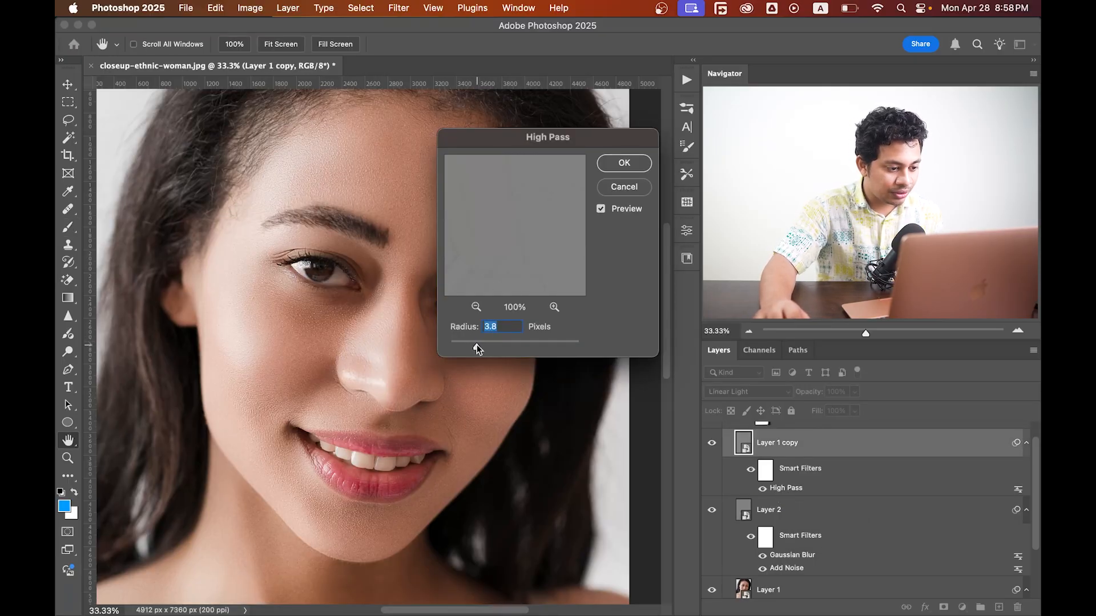
drag(477, 345, 480, 344)
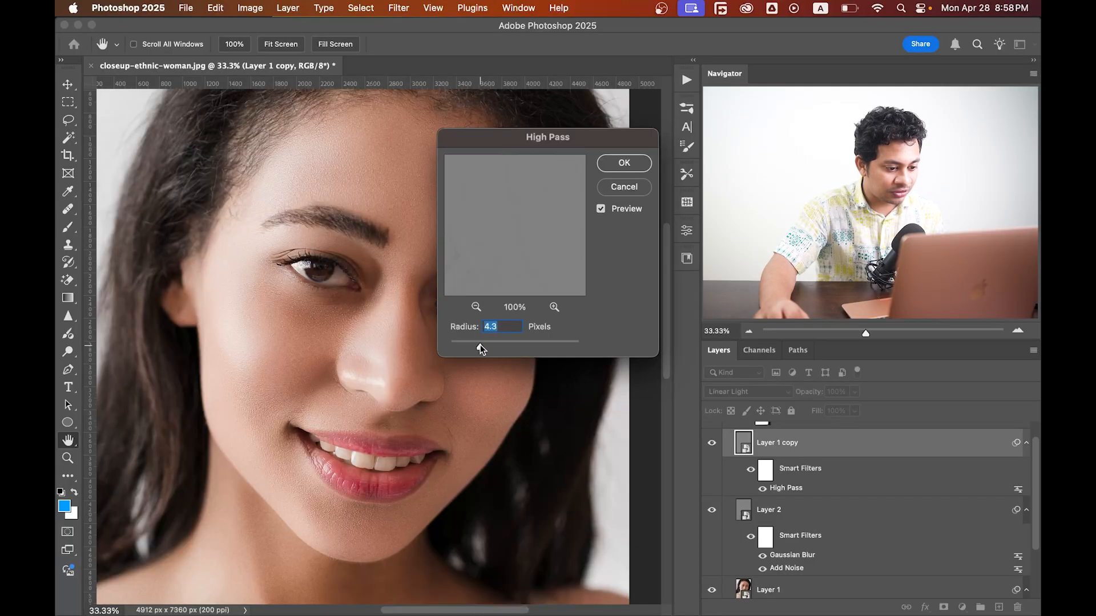
click(627, 166)
scroll(777, 540, down, 3)
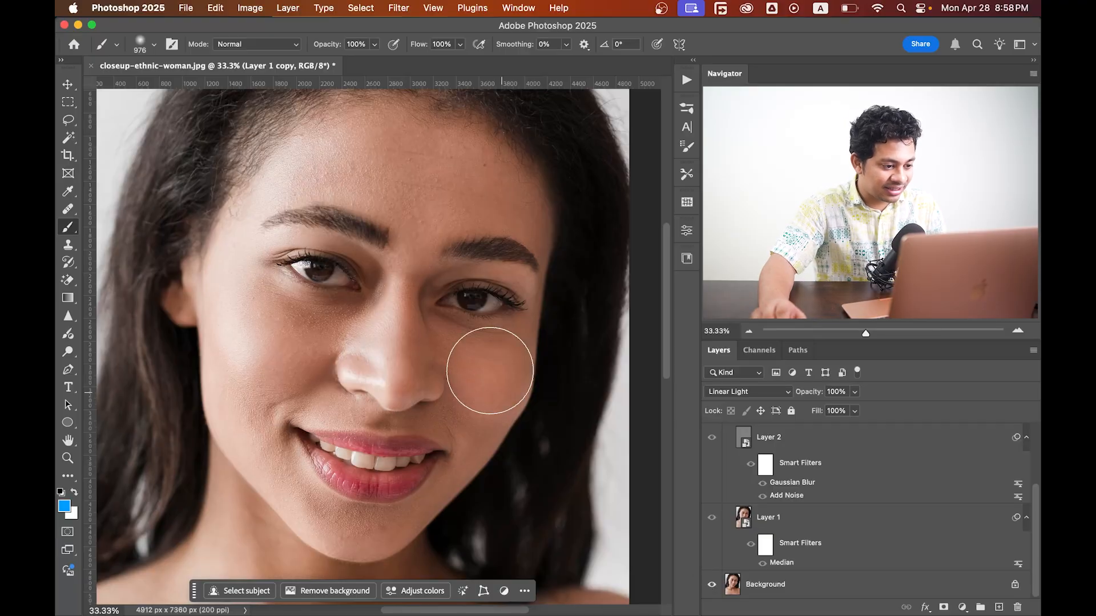
scroll(464, 334, up, 2)
scroll(391, 269, up, 2)
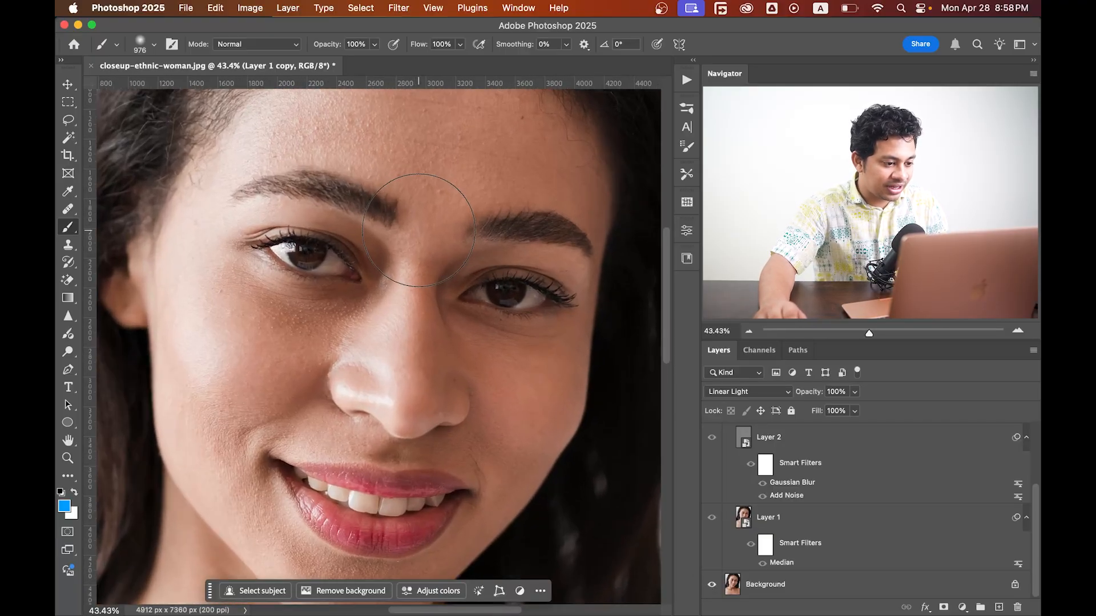